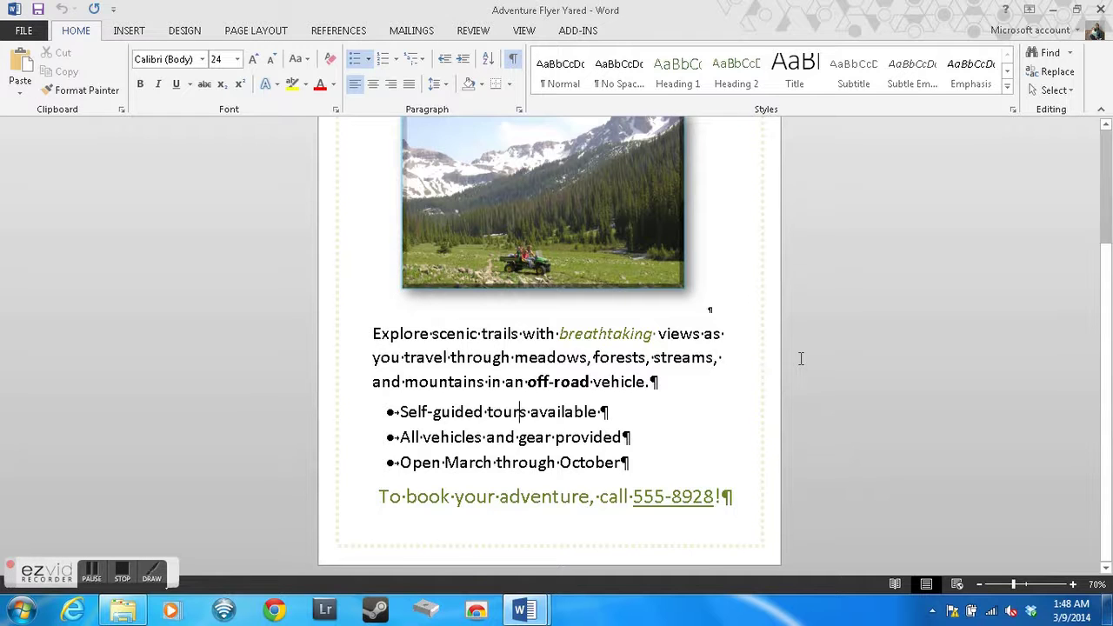
- Review the finished adventure flyer from its title and photo down to the bulleted list and contact line
{"action": "scroll", "coordinate": [801, 359], "scroll_direction": "up", "scroll_amount": 2}
{"action": "scroll", "coordinate": [806, 358], "scroll_direction": "up", "scroll_amount": 1}
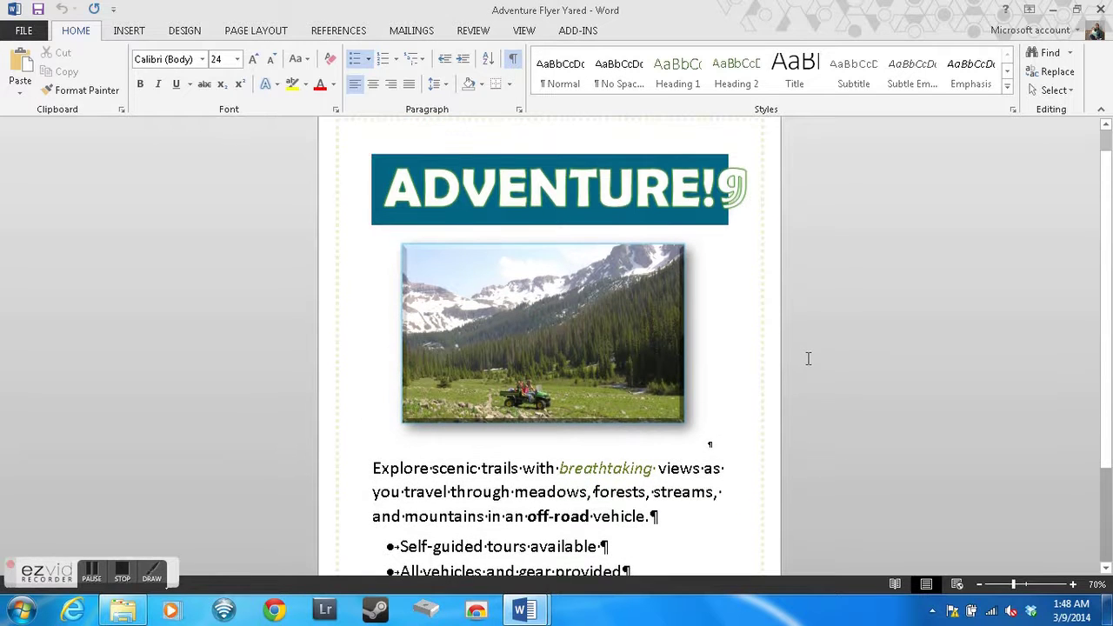
{"action": "scroll", "coordinate": [808, 357], "scroll_direction": "down", "scroll_amount": 2}
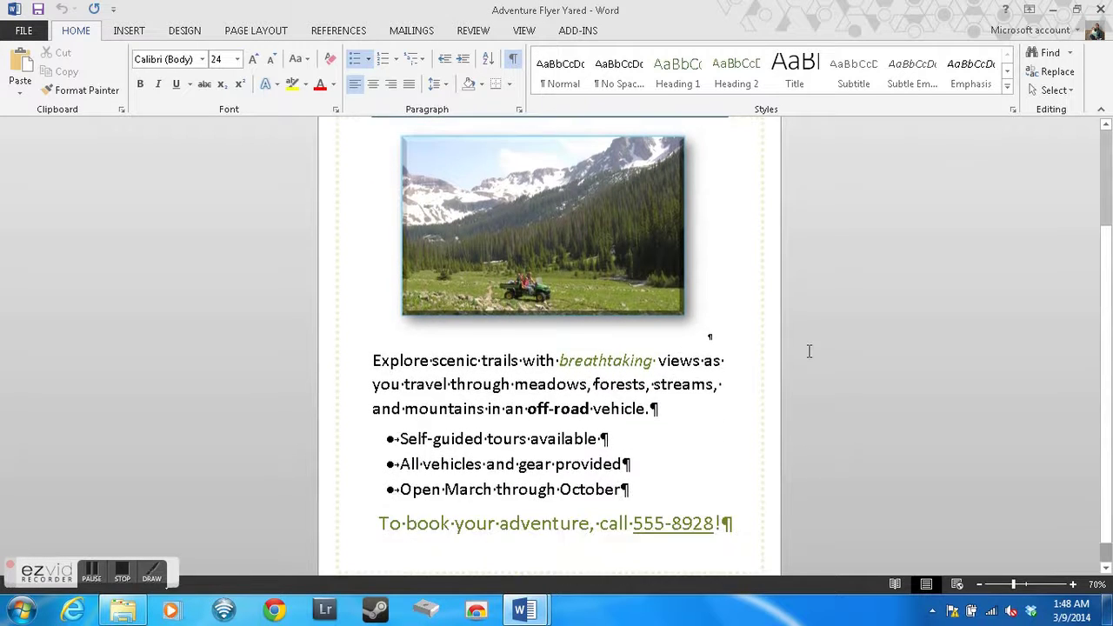
{"action": "scroll", "coordinate": [808, 350], "scroll_direction": "down", "scroll_amount": 1}
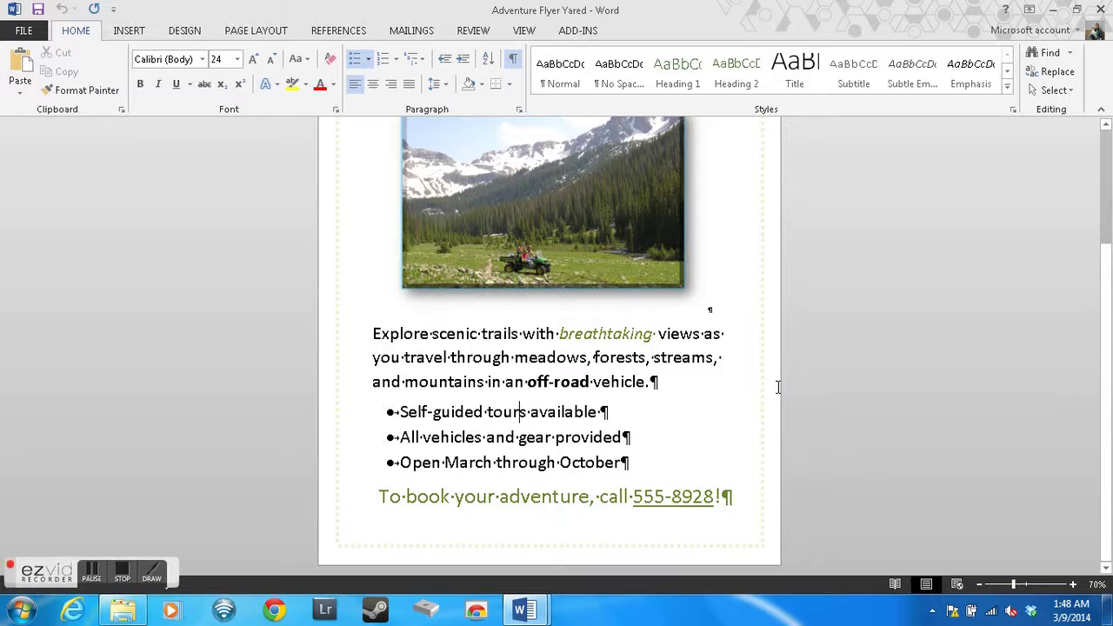
{"action": "scroll", "coordinate": [776, 387], "scroll_direction": "up", "scroll_amount": 3}
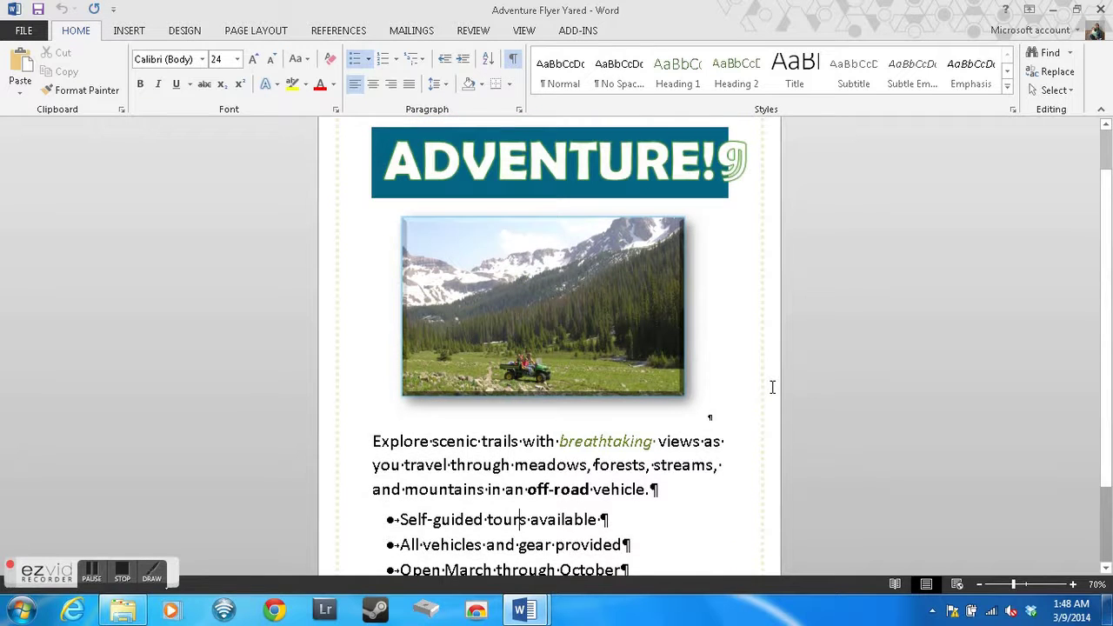
{"action": "scroll", "coordinate": [772, 387], "scroll_direction": "up", "scroll_amount": 2}
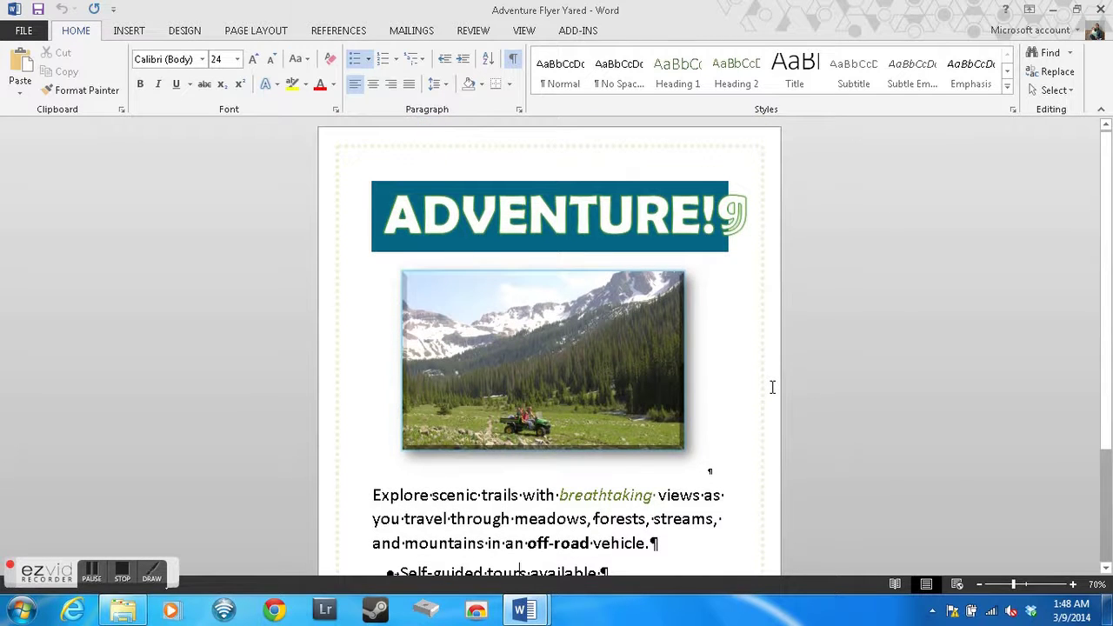
{"action": "scroll", "coordinate": [773, 387], "scroll_direction": "down", "scroll_amount": 3}
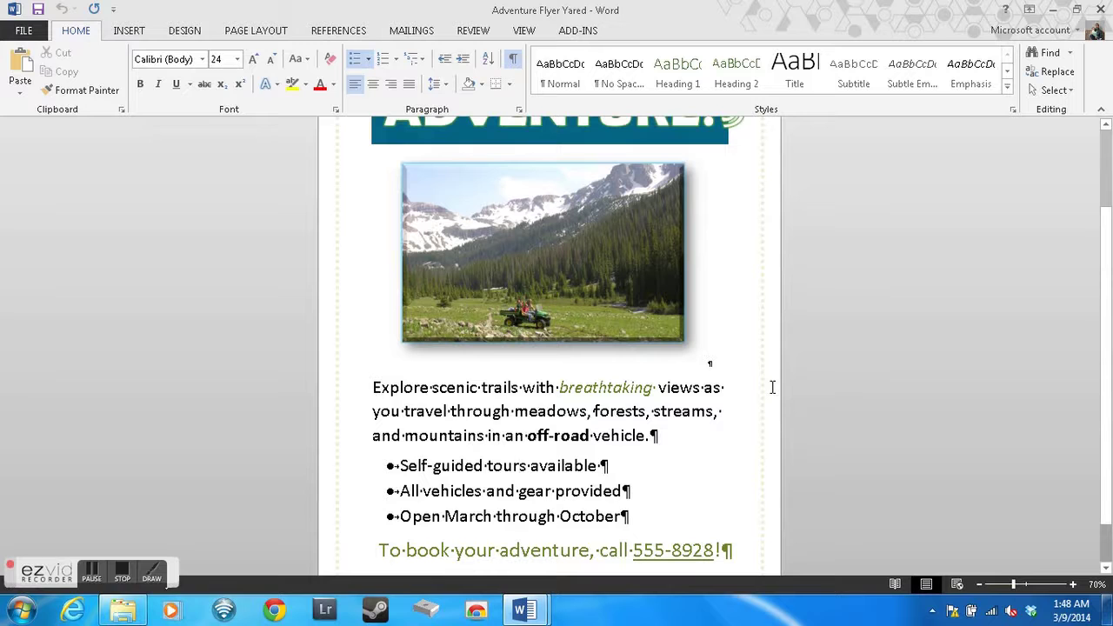
{"action": "scroll", "coordinate": [796, 428], "scroll_direction": "down", "scroll_amount": 2}
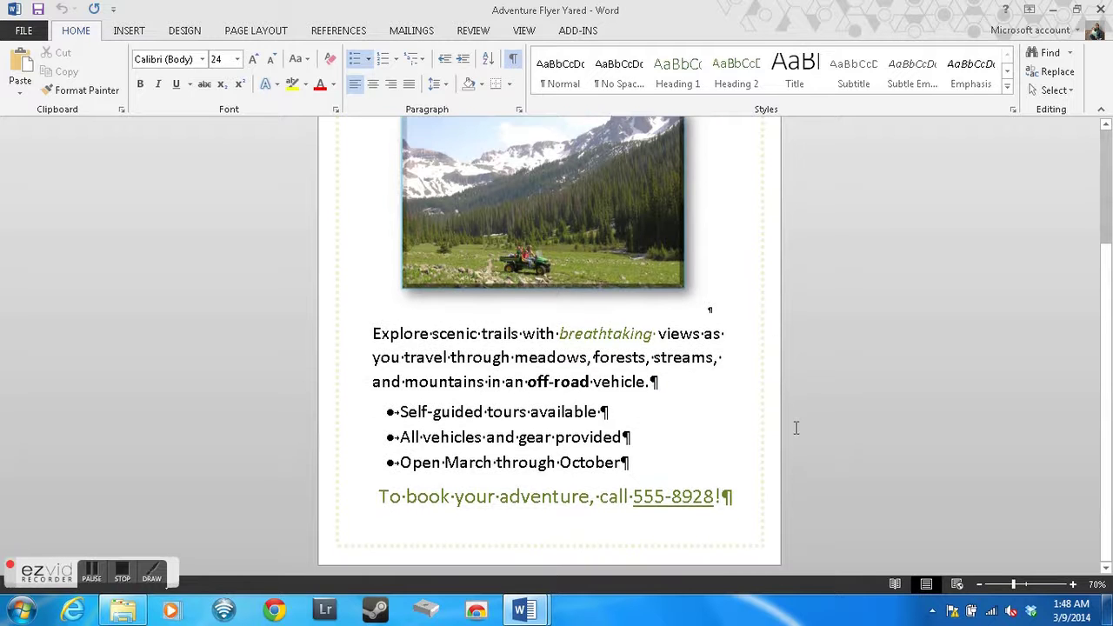
{"action": "scroll", "coordinate": [796, 428], "scroll_direction": "up", "scroll_amount": 1}
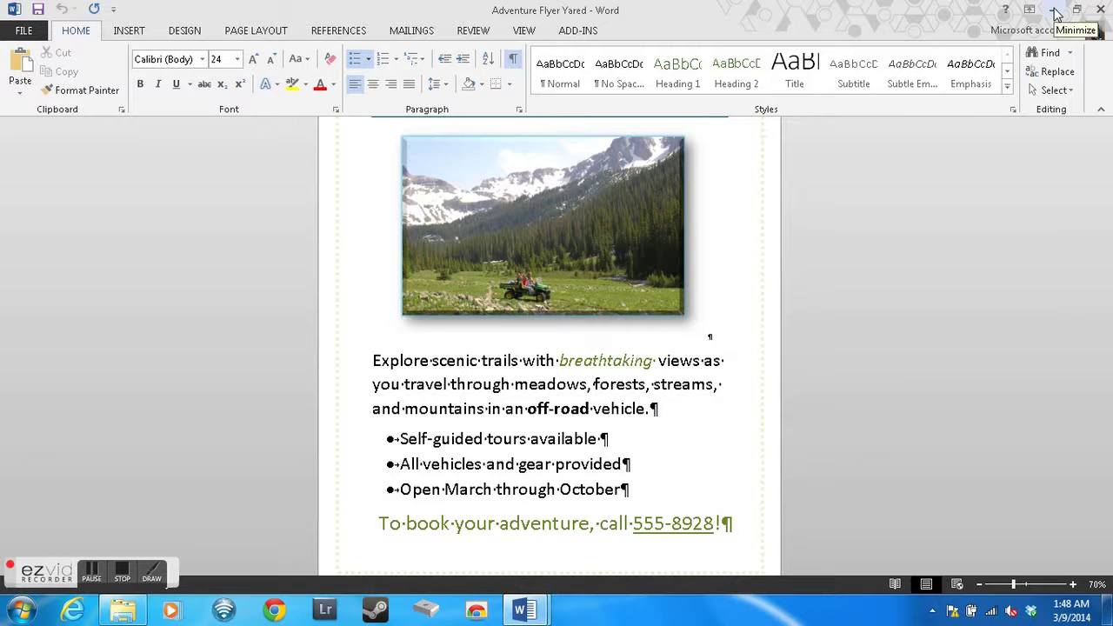
- Minimize the finished flyer, start Word 2013 in a maximized window and create a blank document
{"action": "left_click", "coordinate": [1055, 13]}
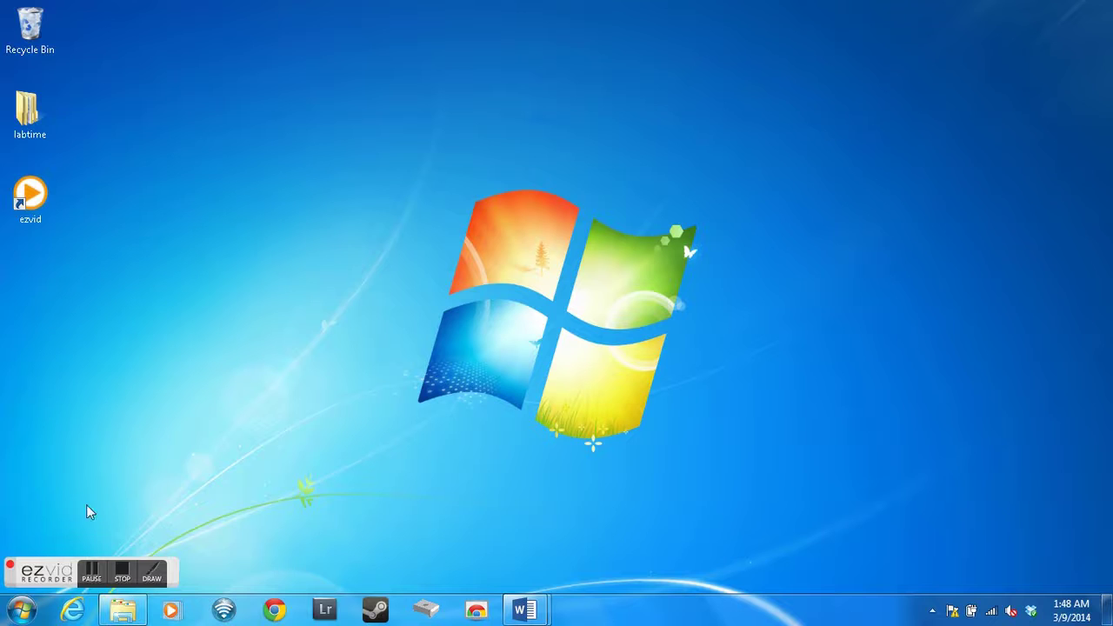
{"action": "key", "text": "super"}
{"action": "type", "text": "word"}
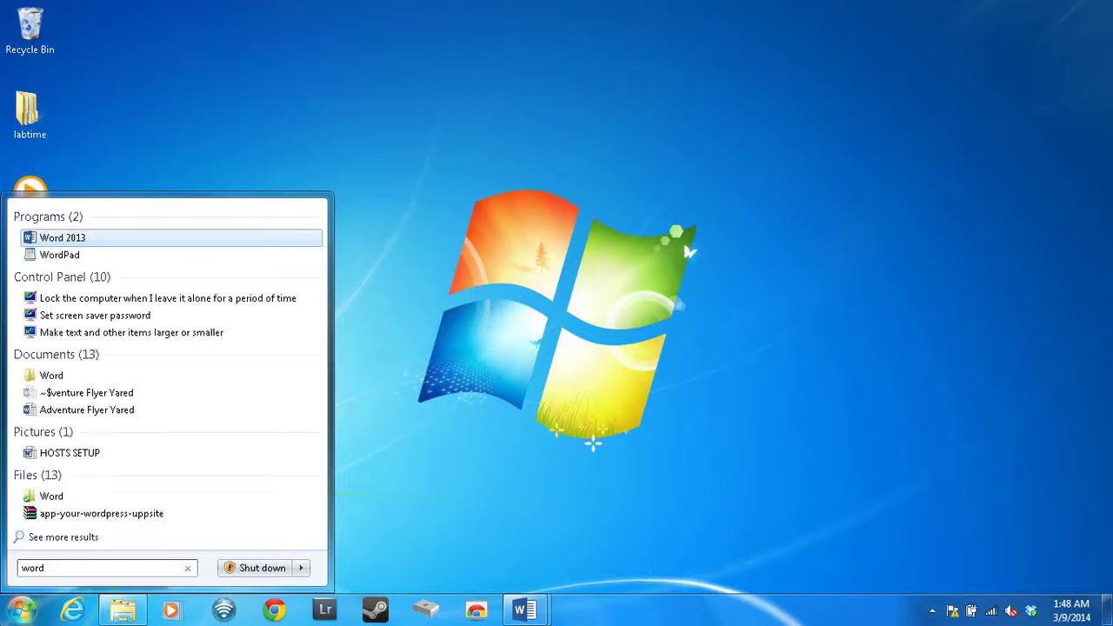
{"action": "key", "text": "Return"}
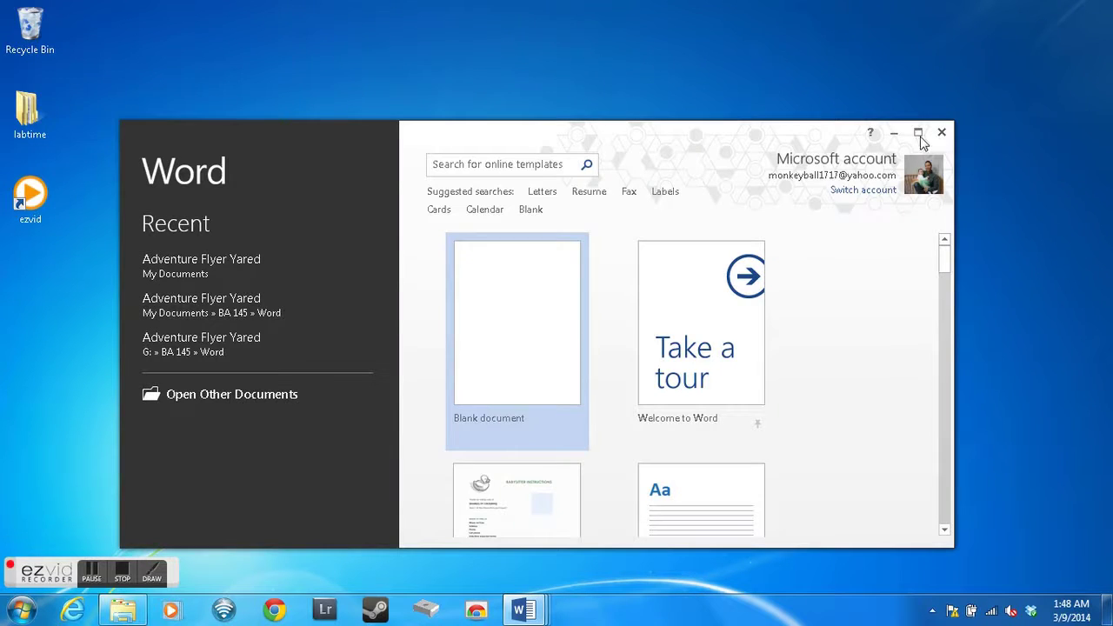
{"action": "left_click", "coordinate": [919, 135]}
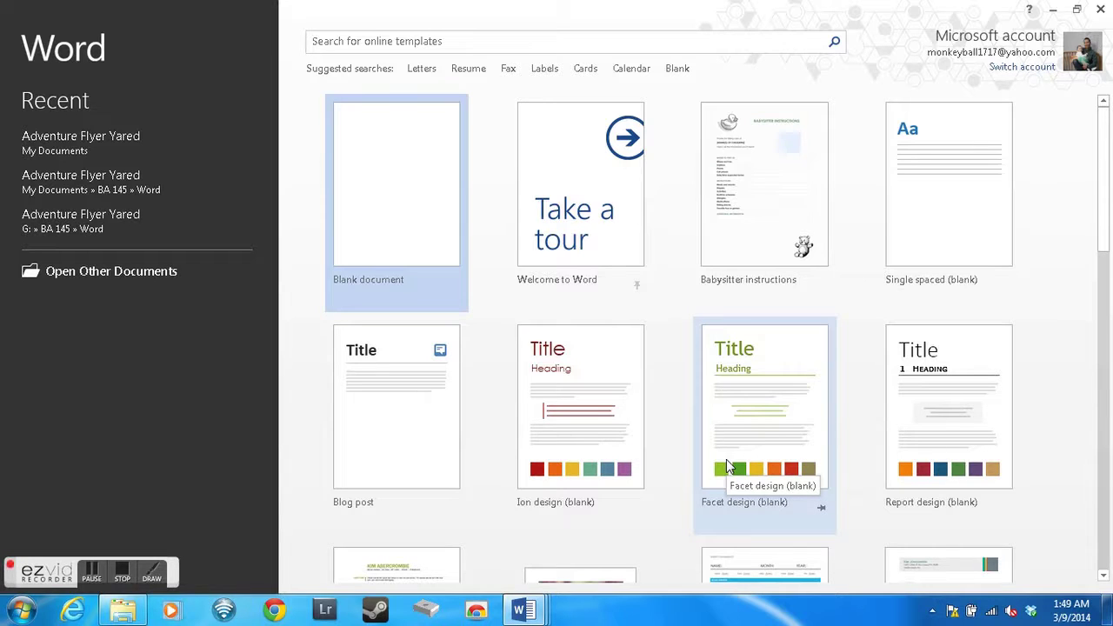
{"action": "left_click", "coordinate": [439, 185]}
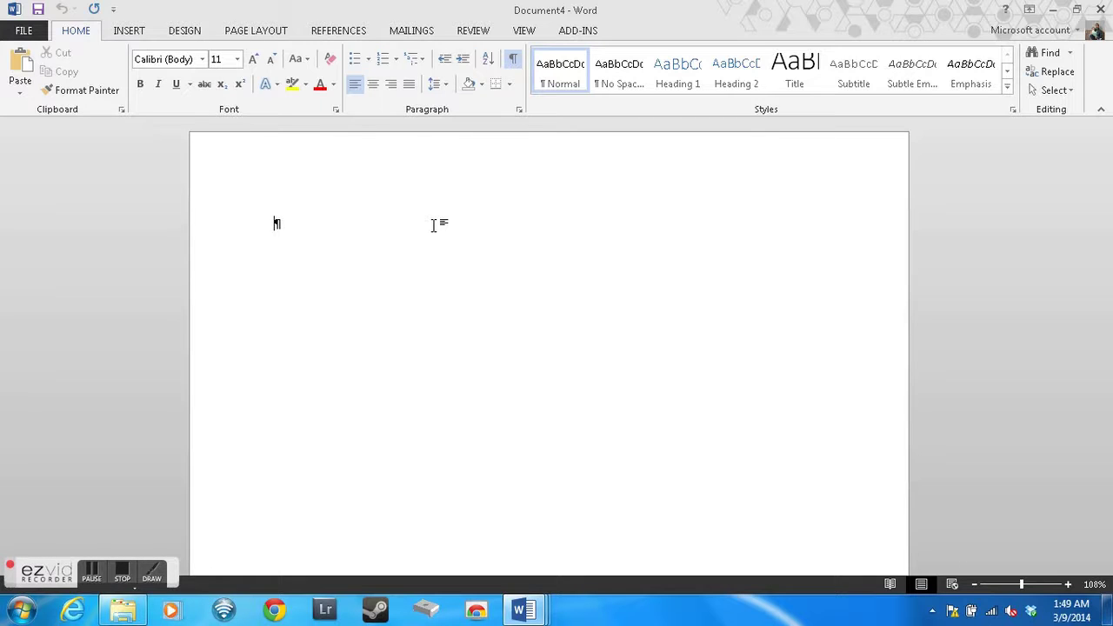
- Enter "Adeventure!" as the first line, and switch the formatting marks off and back on
{"action": "type", "text": "Adeventure!"}
{"action": "left_click", "coordinate": [513, 59]}
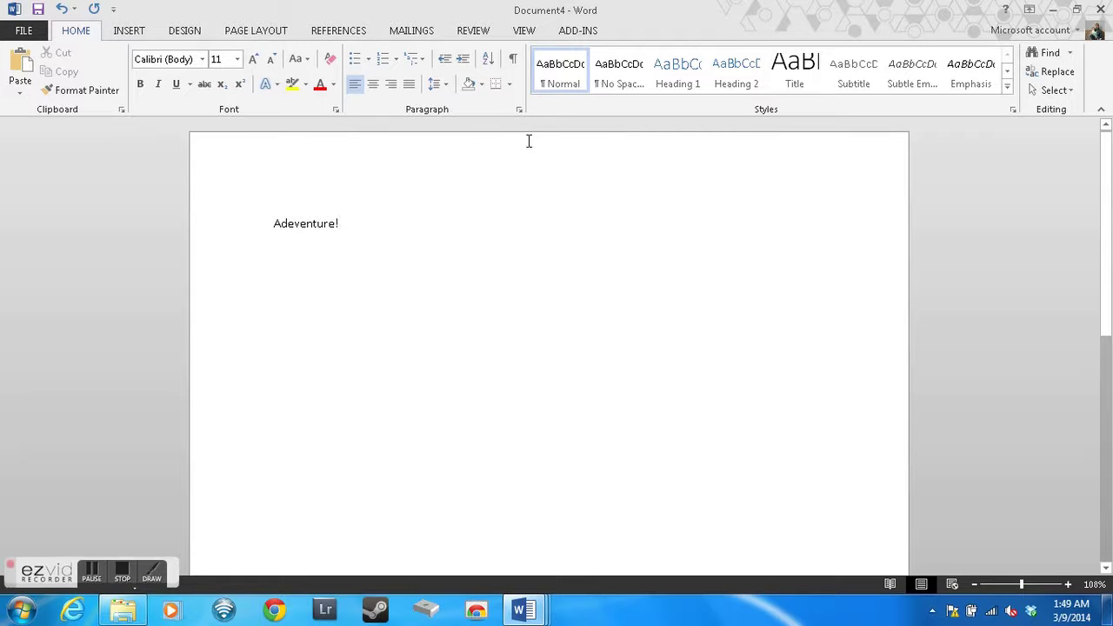
{"action": "left_click", "coordinate": [513, 61]}
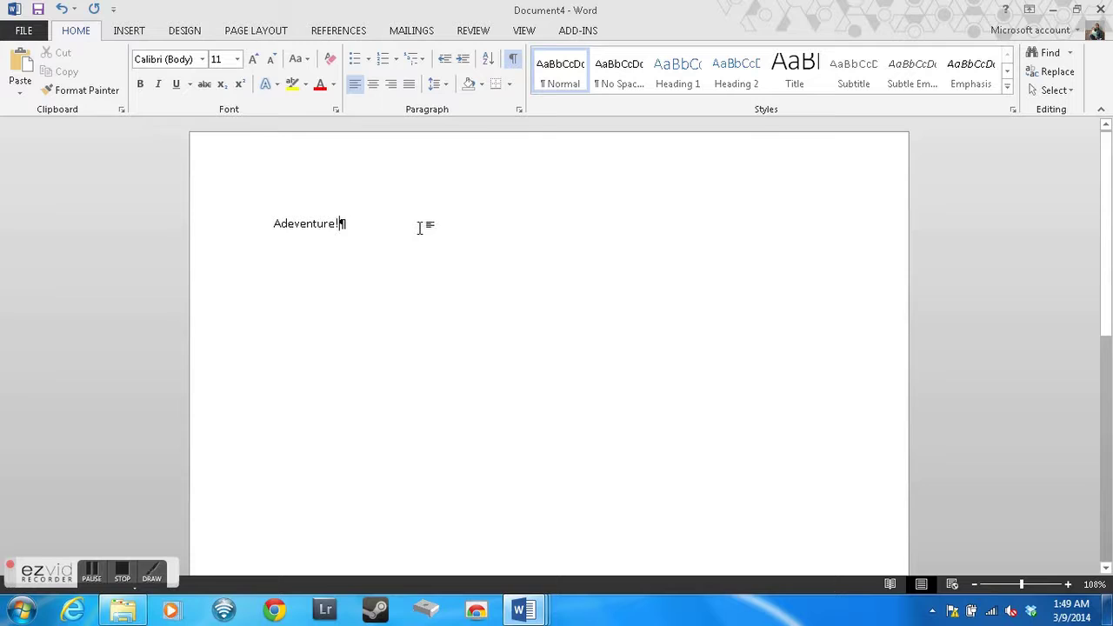
- Correct the misspelled title word to "Adventure" and add two empty paragraphs below it
{"action": "key", "text": "Return"}
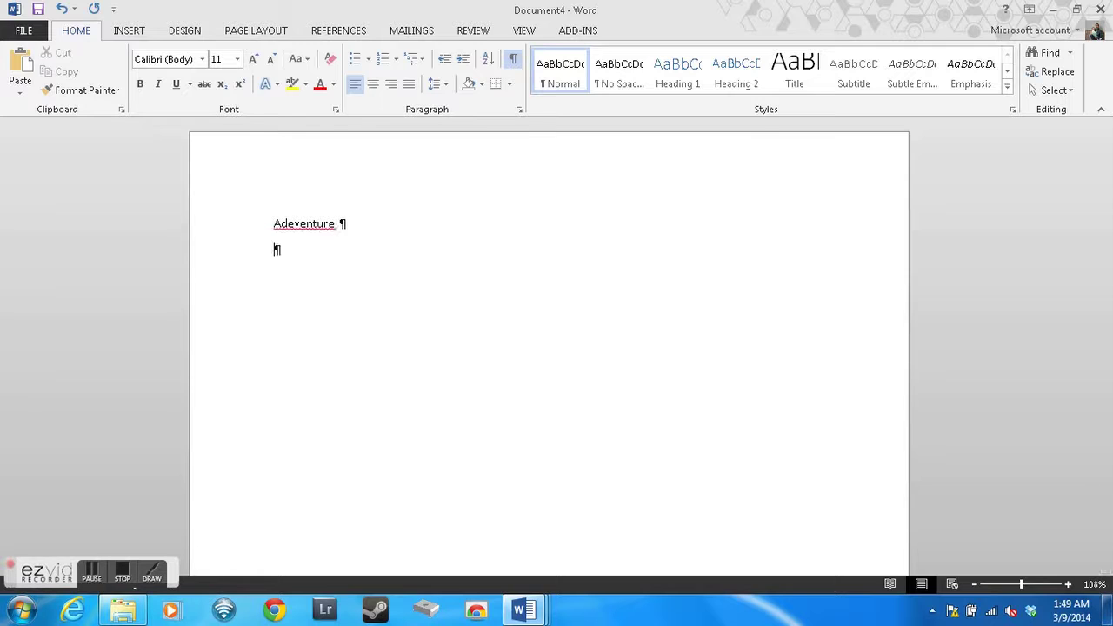
{"action": "right_click", "coordinate": [302, 225]}
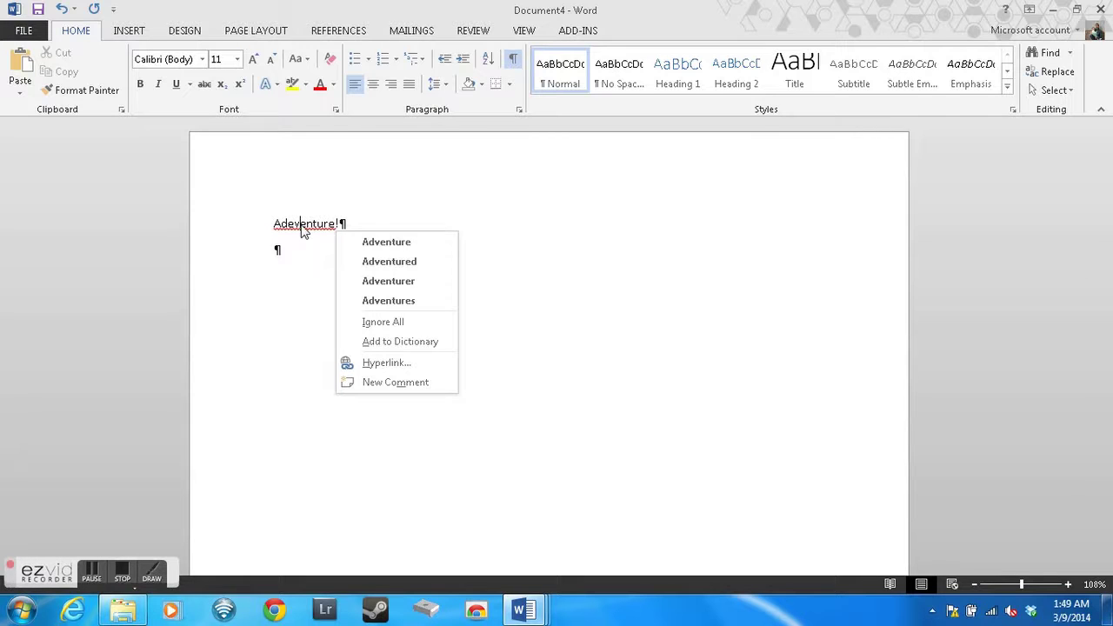
{"action": "left_click", "coordinate": [380, 242]}
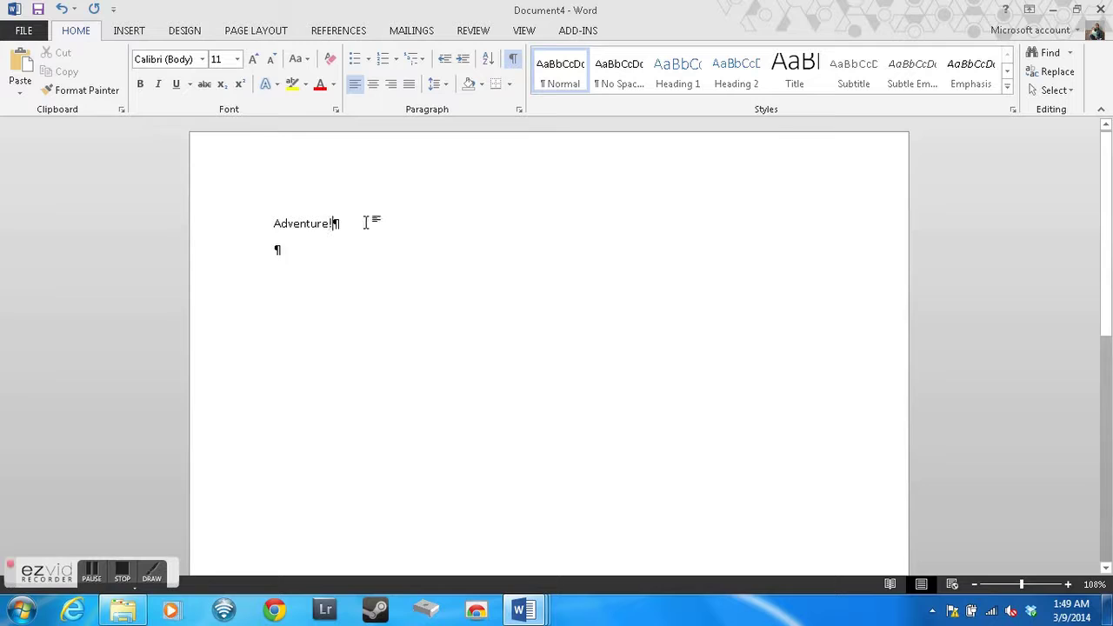
{"action": "left_click", "coordinate": [316, 254]}
{"action": "key", "text": "Return"}
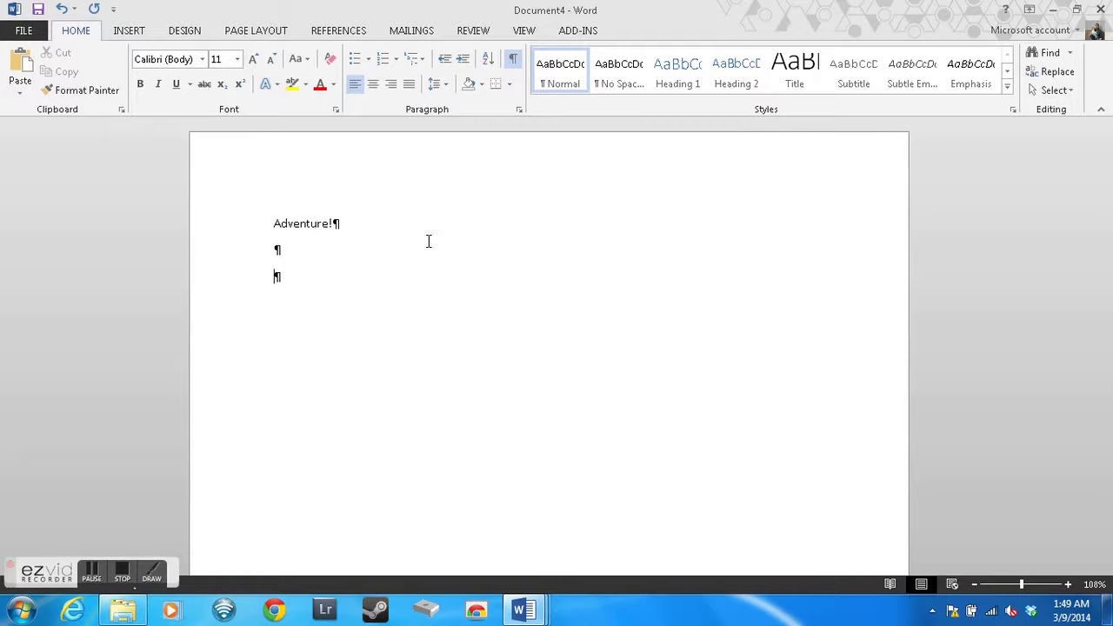
- Try the page width, 100% and 200% zoom levels on the document
{"action": "left_click", "coordinate": [525, 31]}
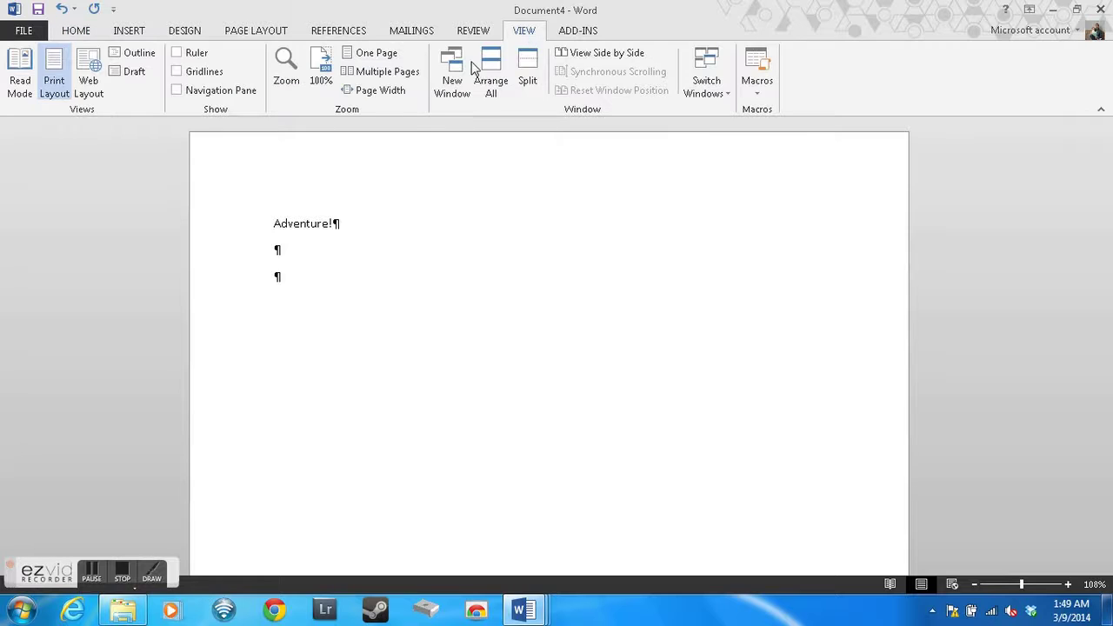
{"action": "left_click", "coordinate": [395, 97]}
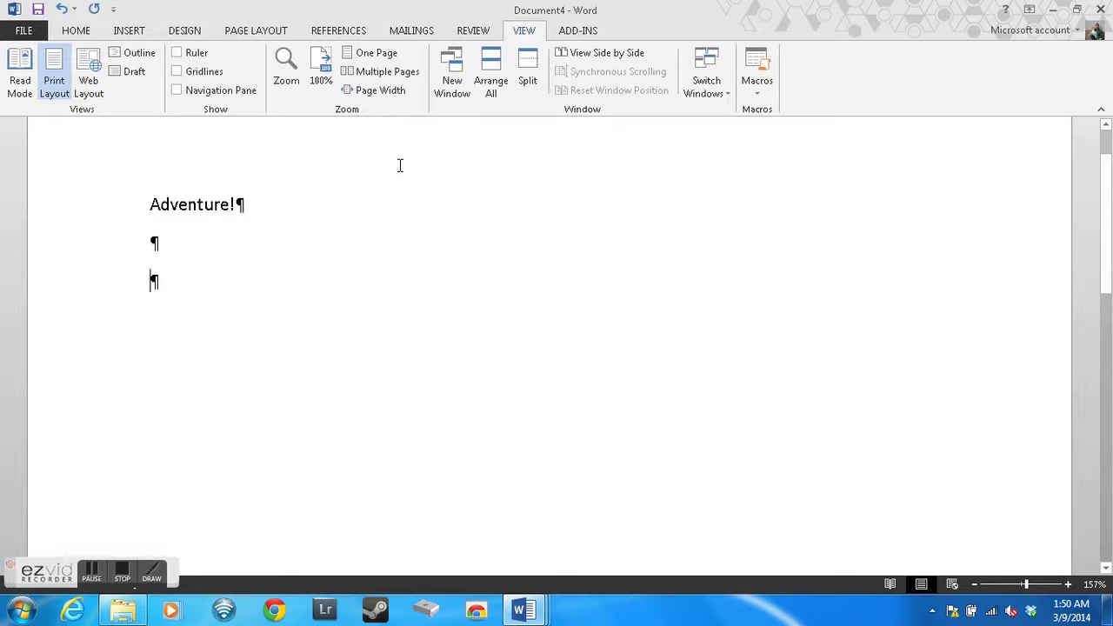
{"action": "left_click", "coordinate": [317, 68]}
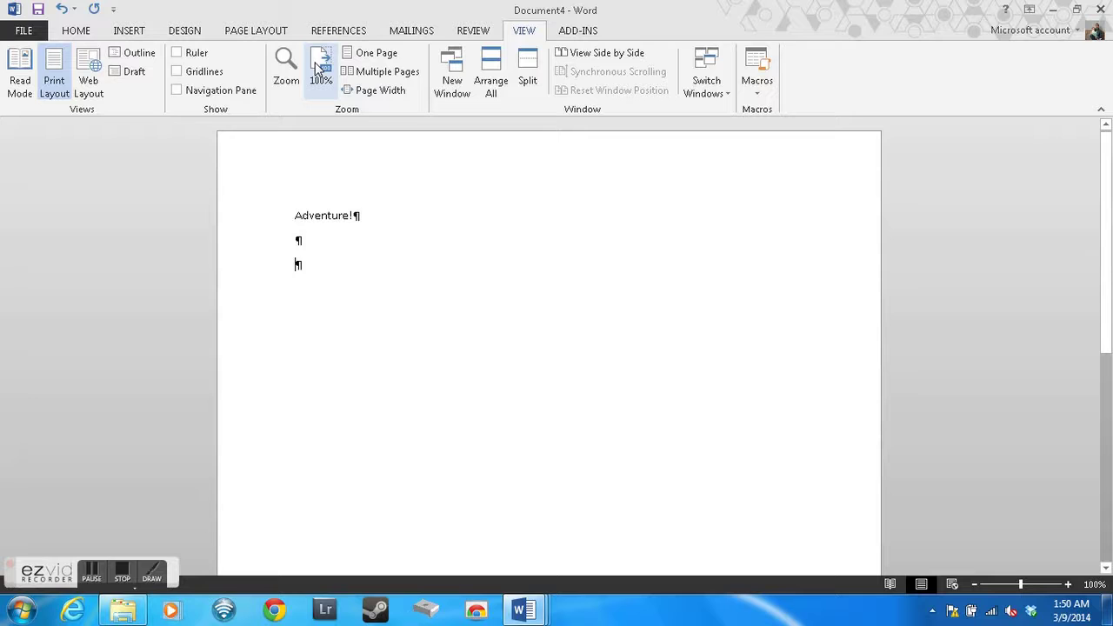
{"action": "left_click", "coordinate": [287, 71]}
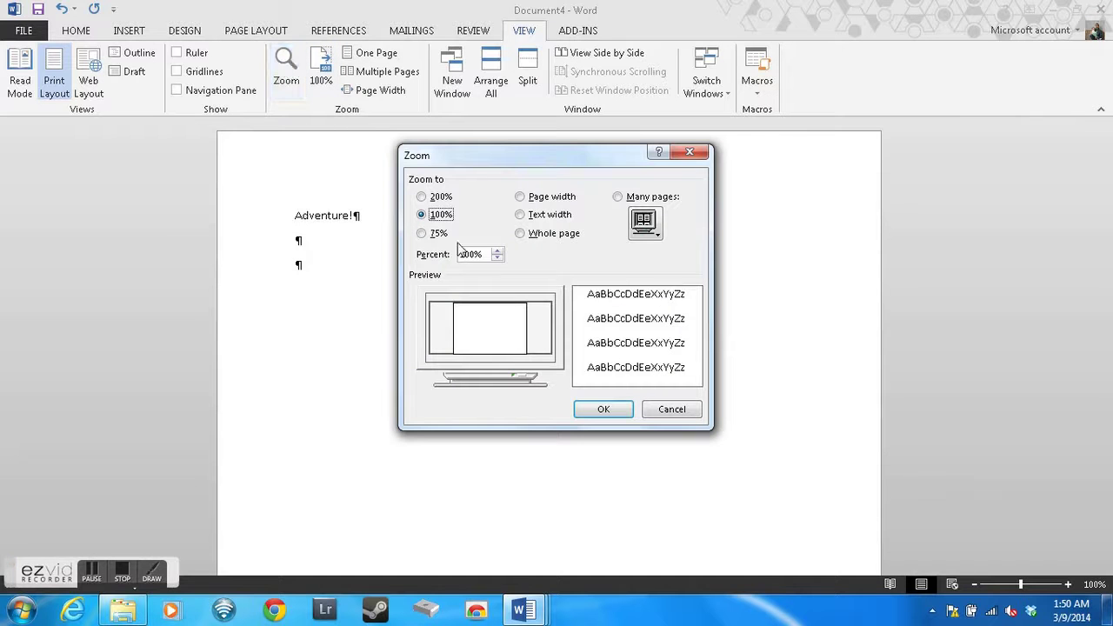
{"action": "left_click", "coordinate": [441, 198]}
{"action": "left_click", "coordinate": [604, 410]}
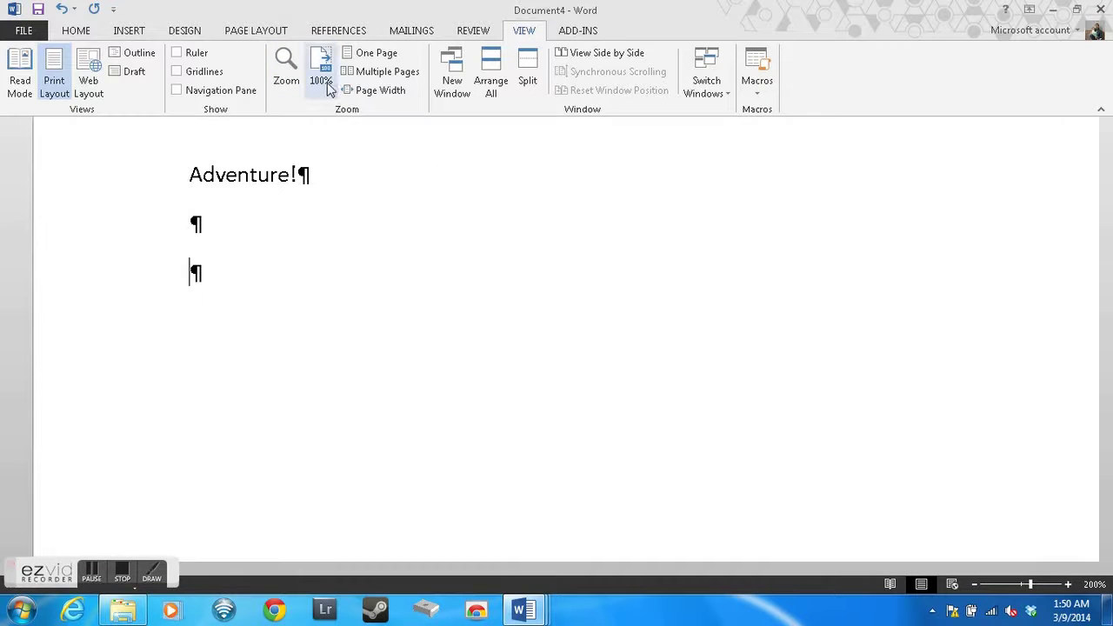
- Set the document zoom to Page width in the Zoom dialog
{"action": "left_click", "coordinate": [286, 69]}
{"action": "left_click", "coordinate": [531, 198]}
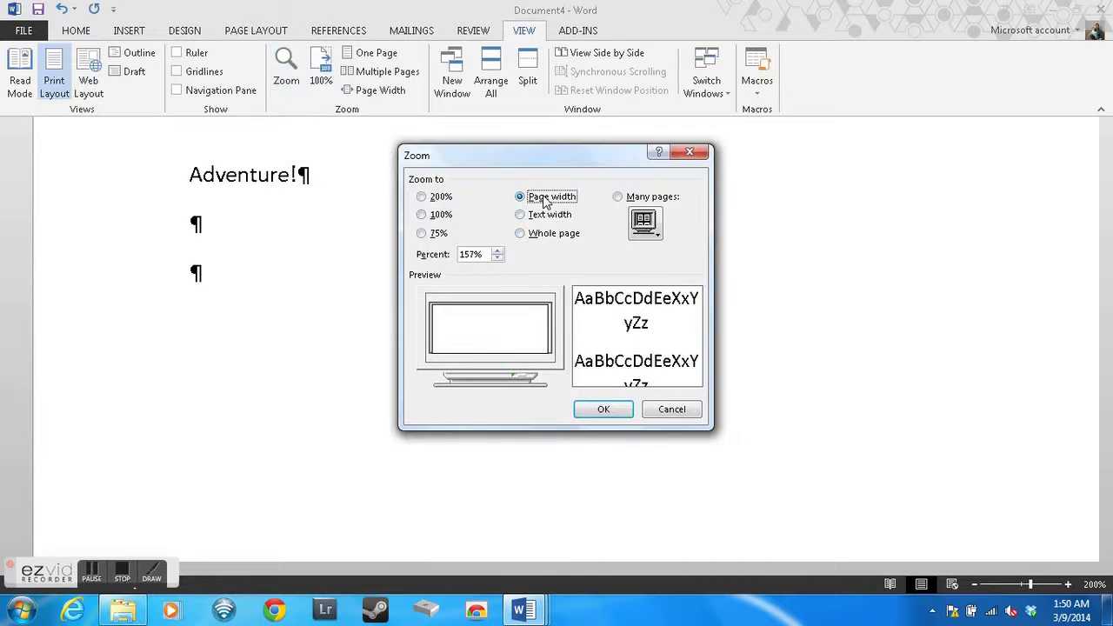
{"action": "left_click", "coordinate": [594, 415]}
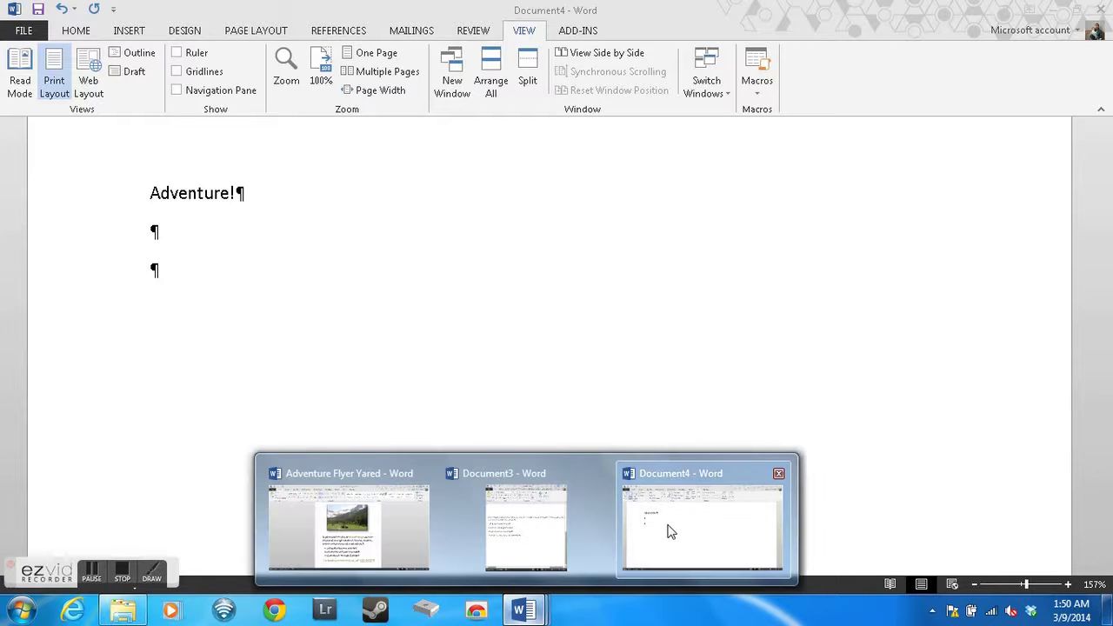
- Copy the "Explore scenic trails" paragraph from Document3 and paste it into the last empty paragraph below the title in Document4
{"action": "mouse_move", "coordinate": [535, 609]}
{"action": "left_click", "coordinate": [508, 546]}
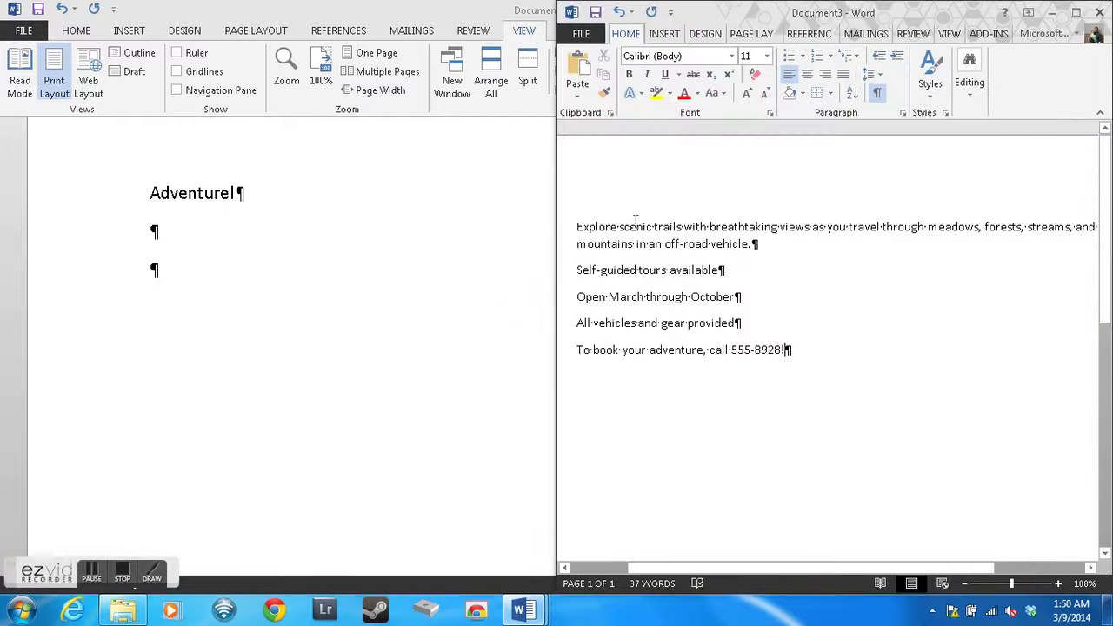
{"action": "left_click_drag", "start_coordinate": [577, 227], "coordinate": [684, 228]}
{"action": "left_click", "coordinate": [790, 253], "text": "shift"}
{"action": "key", "text": "ctrl+c"}
{"action": "left_click", "coordinate": [249, 218]}
{"action": "key", "text": "ctrl+v"}
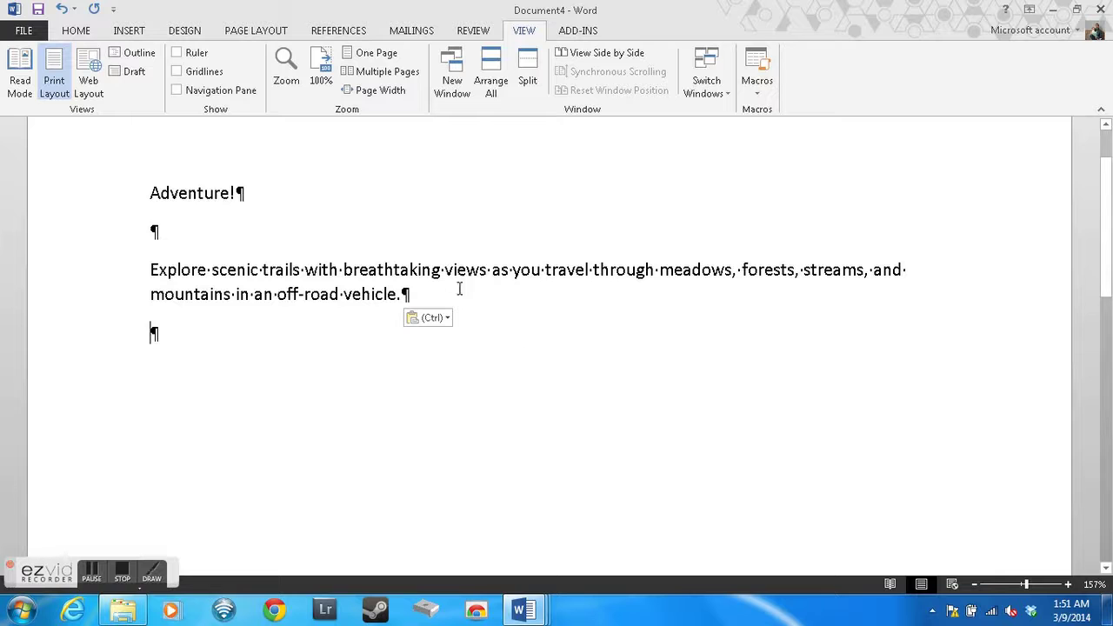
- Run a spelling and grammar check on the document and dismiss its completion notice
{"action": "left_click", "coordinate": [473, 30]}
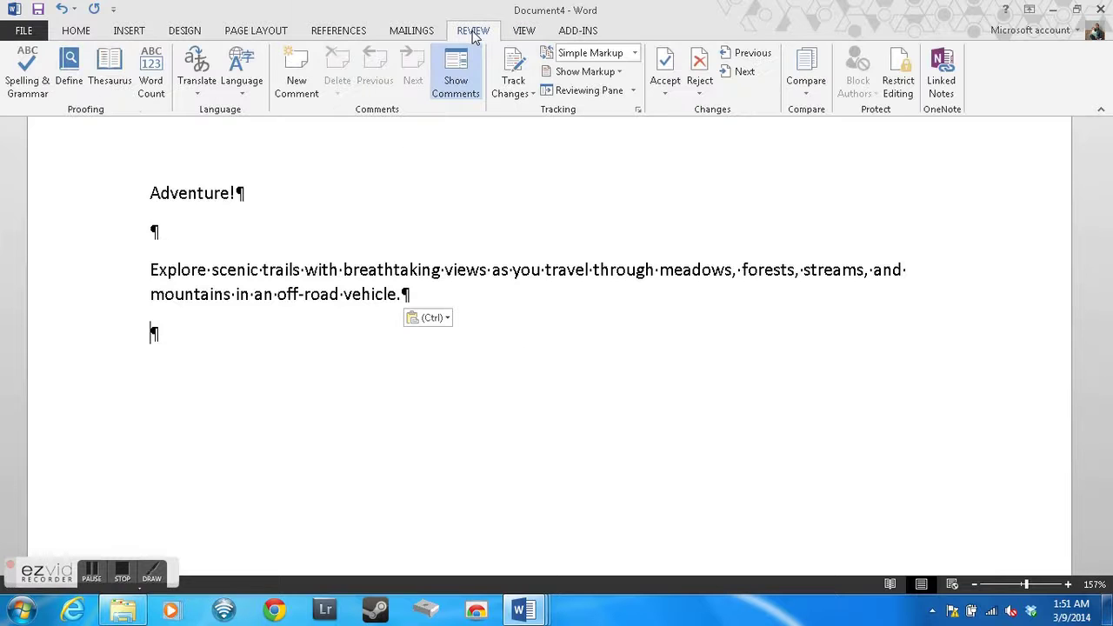
{"action": "left_click", "coordinate": [33, 77]}
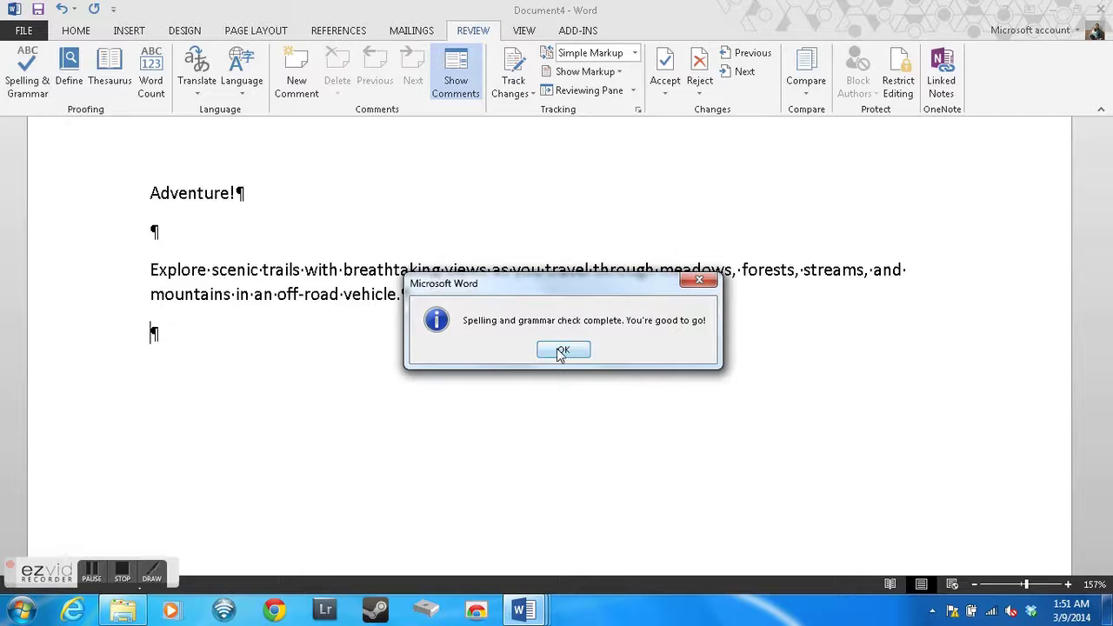
{"action": "left_click", "coordinate": [561, 347]}
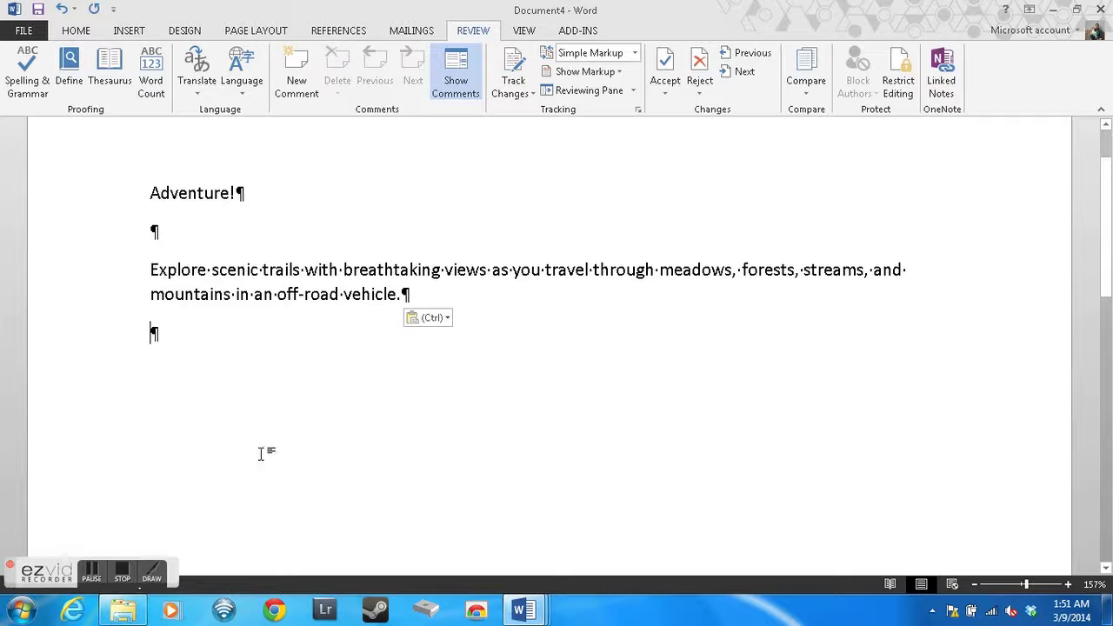
- Copy the remaining four lines, from "Self-guided tours available" to the booking line, from Document3 and paste them below the "Explore scenic trails" paragraph
{"action": "mouse_move", "coordinate": [533, 614]}
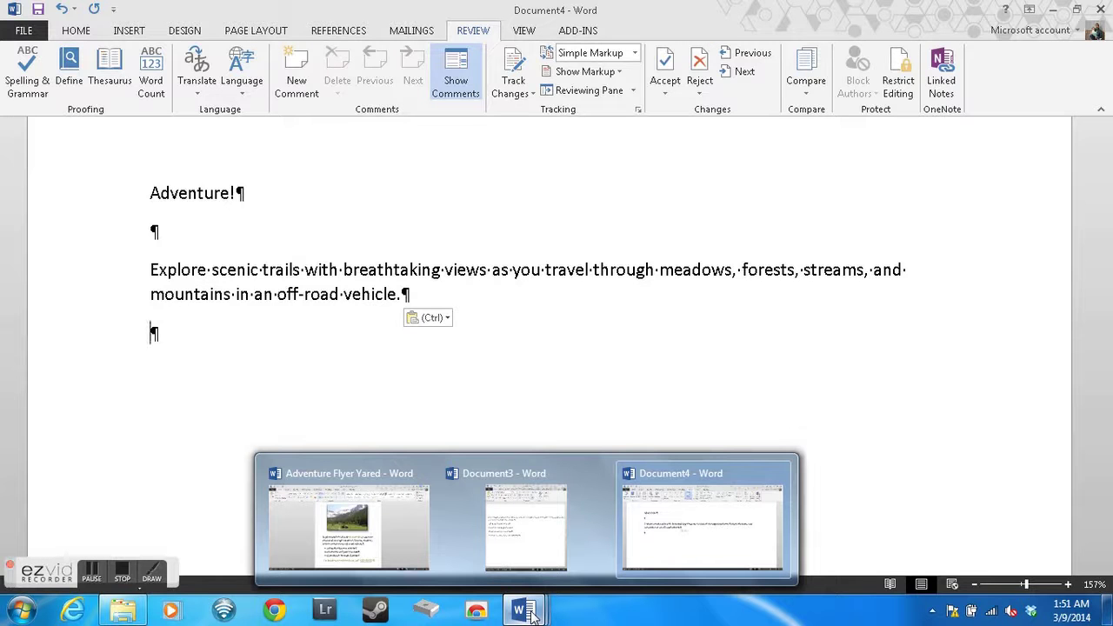
{"action": "left_click", "coordinate": [548, 513]}
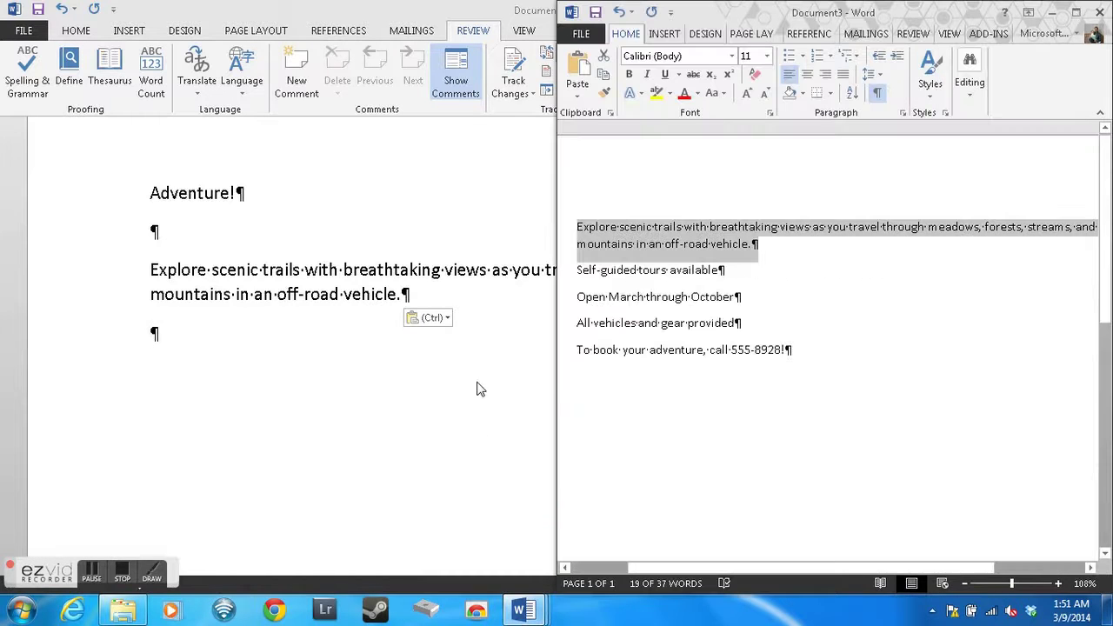
{"action": "left_click_drag", "start_coordinate": [571, 271], "coordinate": [798, 355]}
{"action": "key", "text": "ctrl+c"}
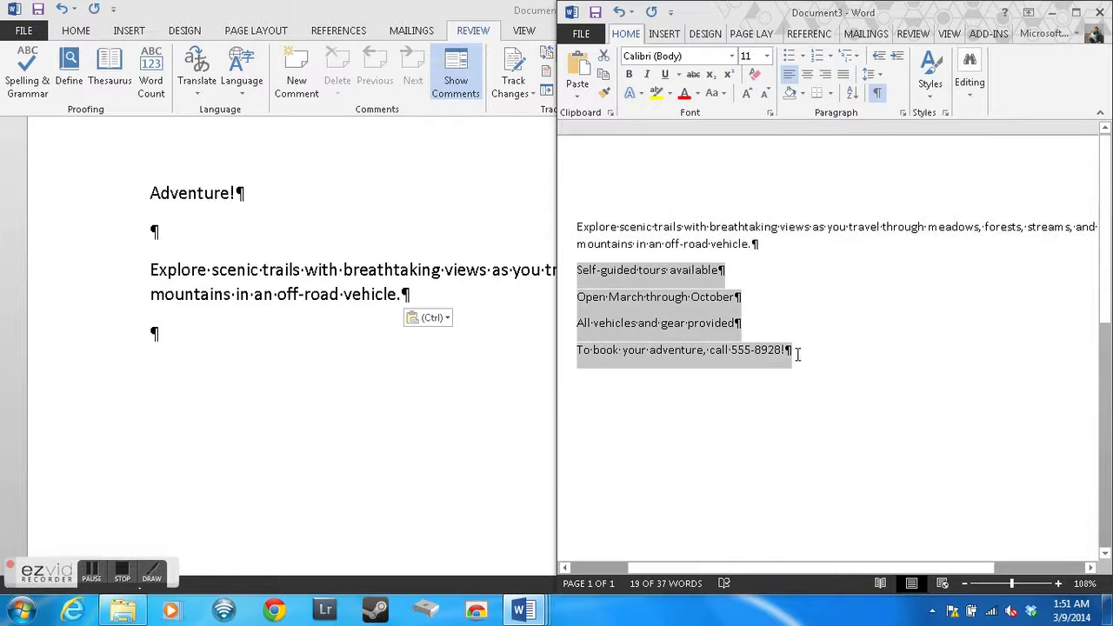
{"action": "left_click", "coordinate": [389, 430]}
{"action": "key", "text": "ctrl+v"}
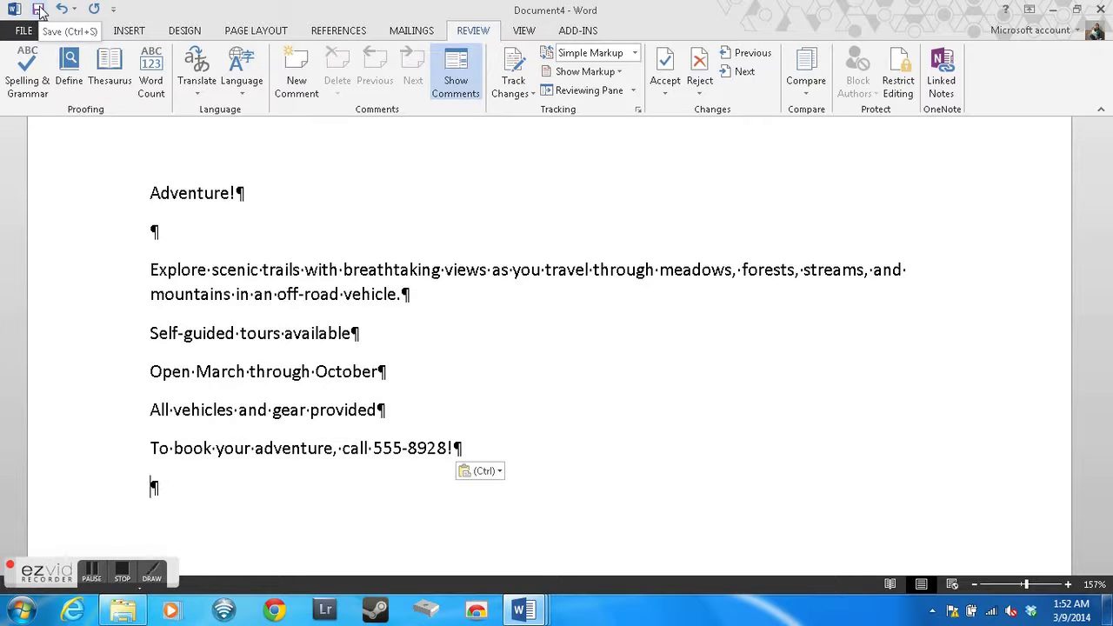
- Save the document as a Word Document in the Documents library, naming it Adventure flyer followed by the author's name and 1
{"action": "left_click", "coordinate": [24, 30]}
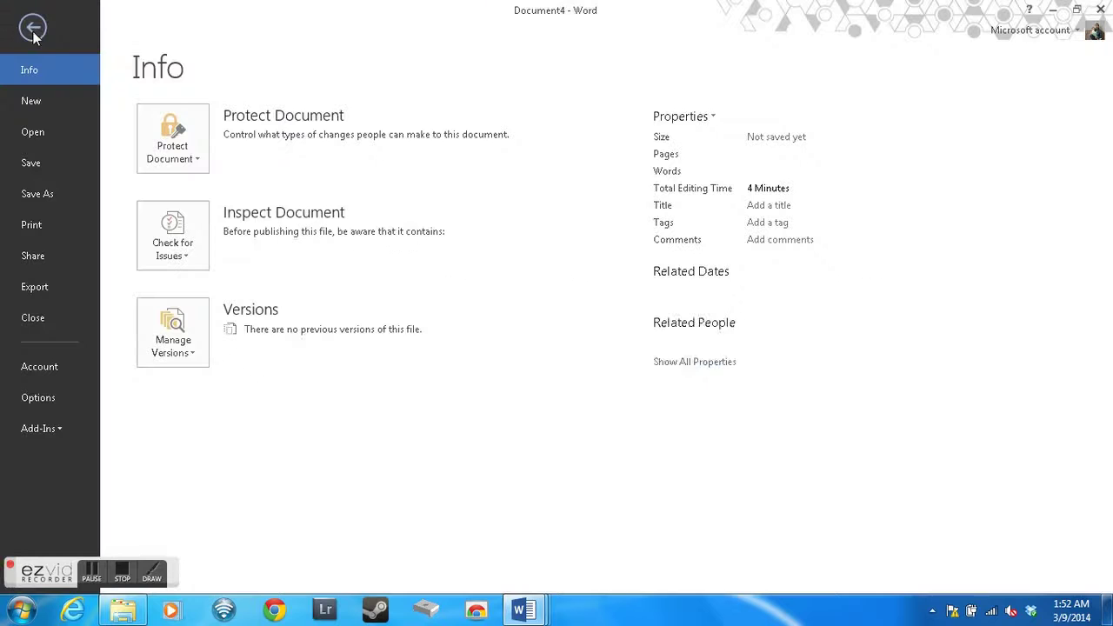
{"action": "left_click", "coordinate": [45, 189]}
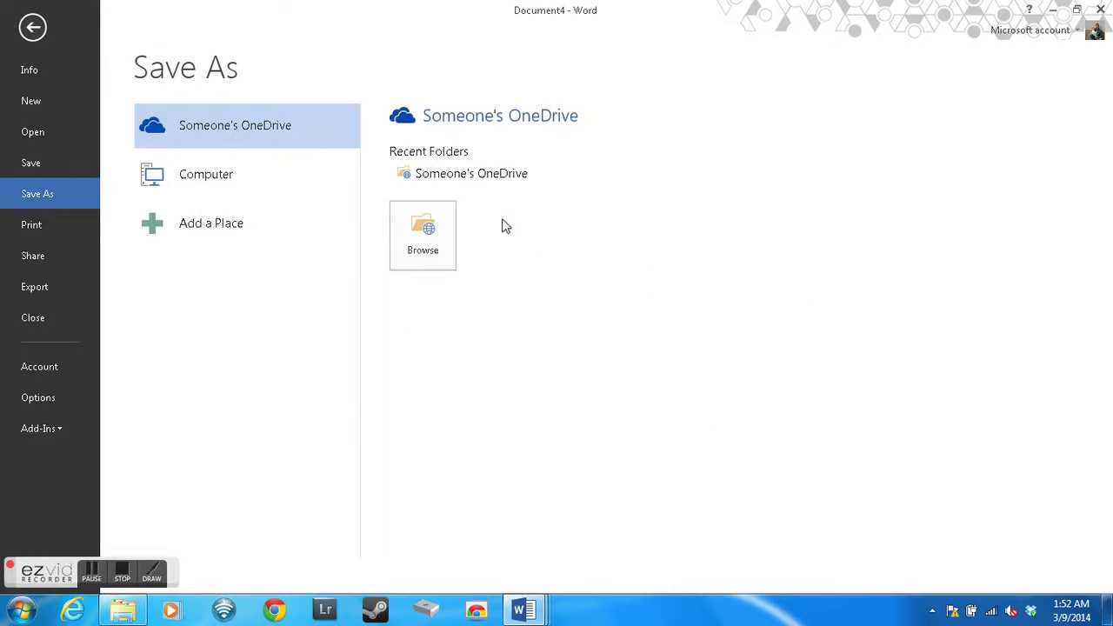
{"action": "left_click", "coordinate": [414, 224]}
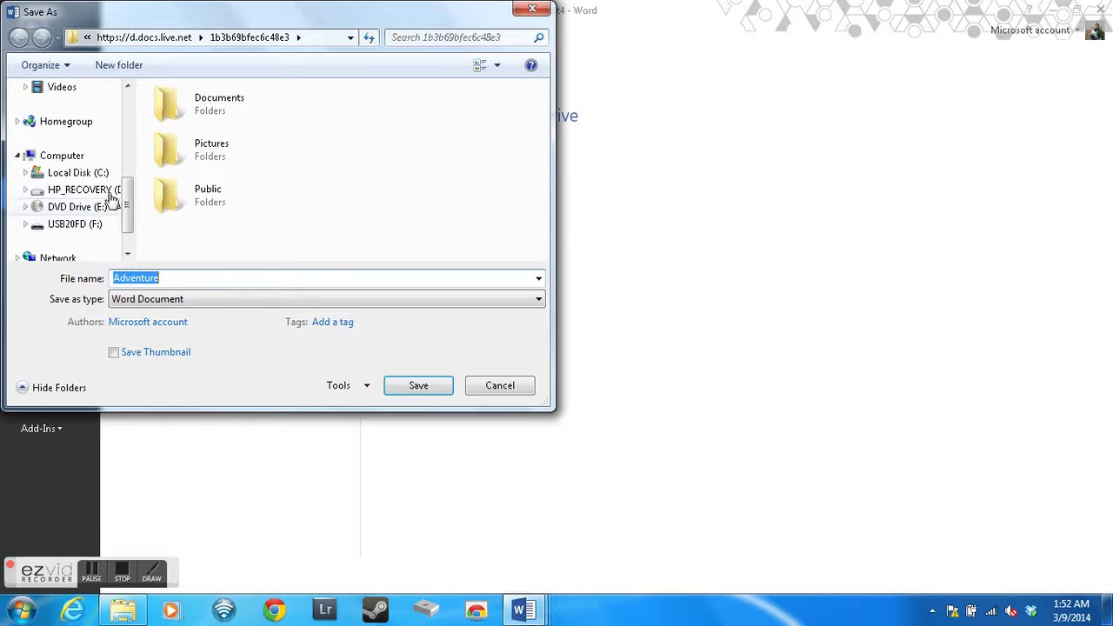
{"action": "left_click_drag", "start_coordinate": [128, 197], "coordinate": [129, 101]}
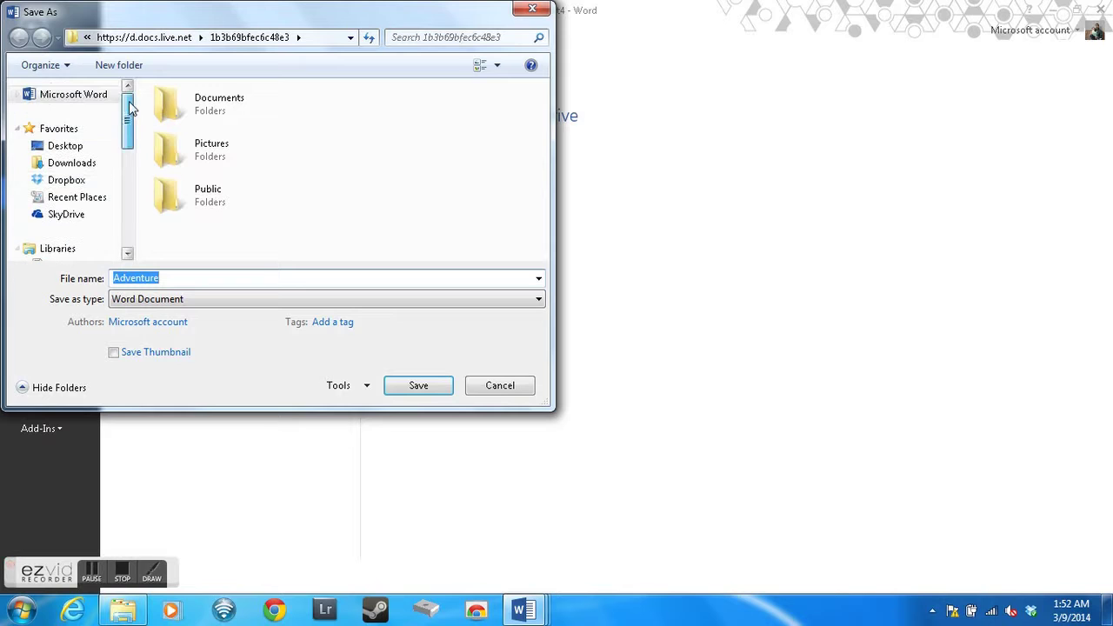
{"action": "left_click_drag", "start_coordinate": [130, 139], "coordinate": [128, 179]}
{"action": "left_click", "coordinate": [82, 162]}
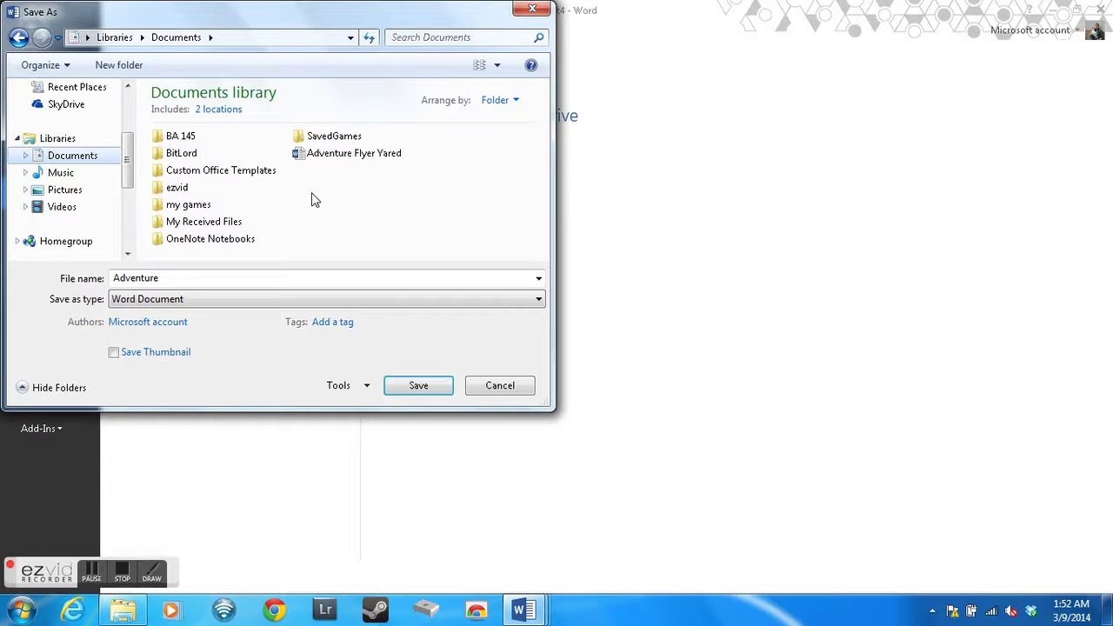
{"action": "double_click", "coordinate": [243, 278]}
{"action": "key", "text": "End"}
{"action": "type", "text": "flyer Yared1"}
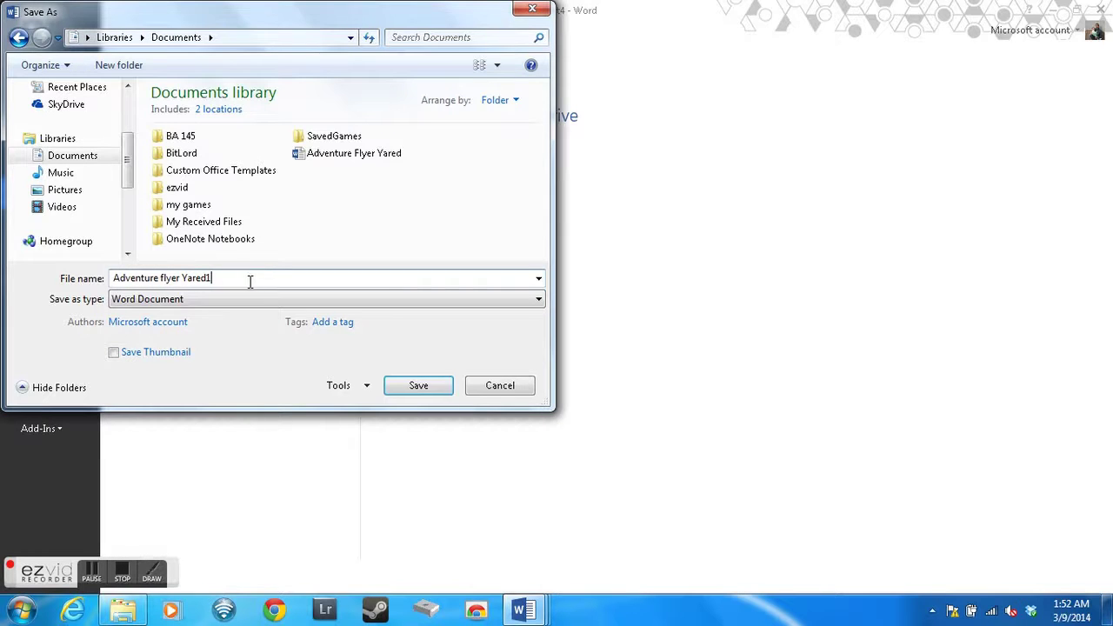
{"action": "key", "text": "Escape"}
{"action": "key", "text": "Escape"}
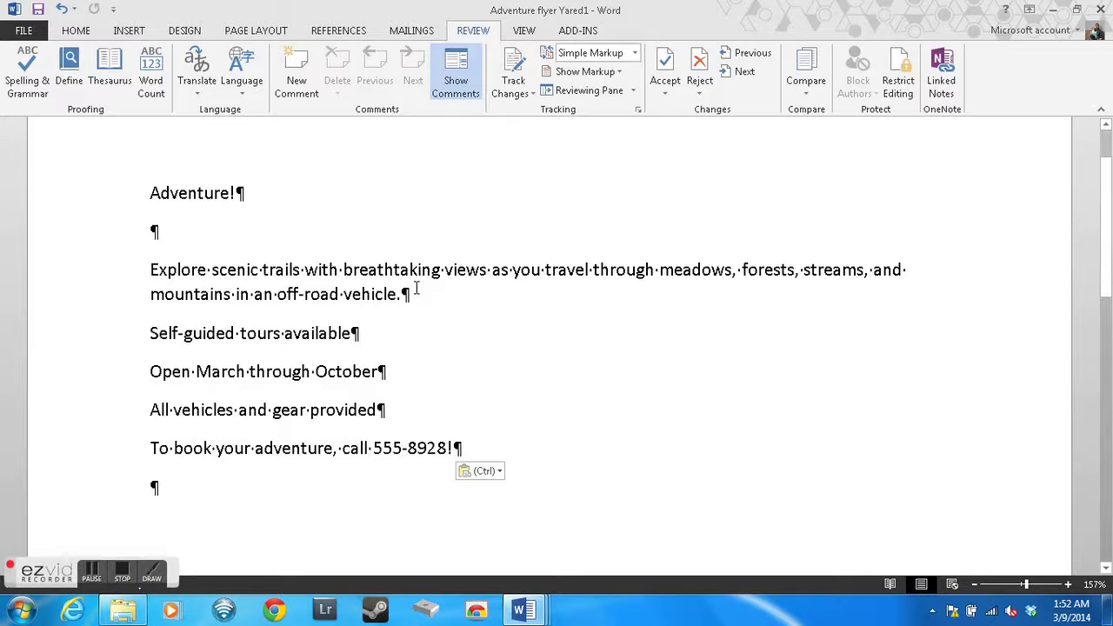
- Set the "Adventure!" title to font size 72 and center it on the page
{"action": "left_click", "coordinate": [258, 193]}
{"action": "triple_click", "coordinate": [191, 194]}
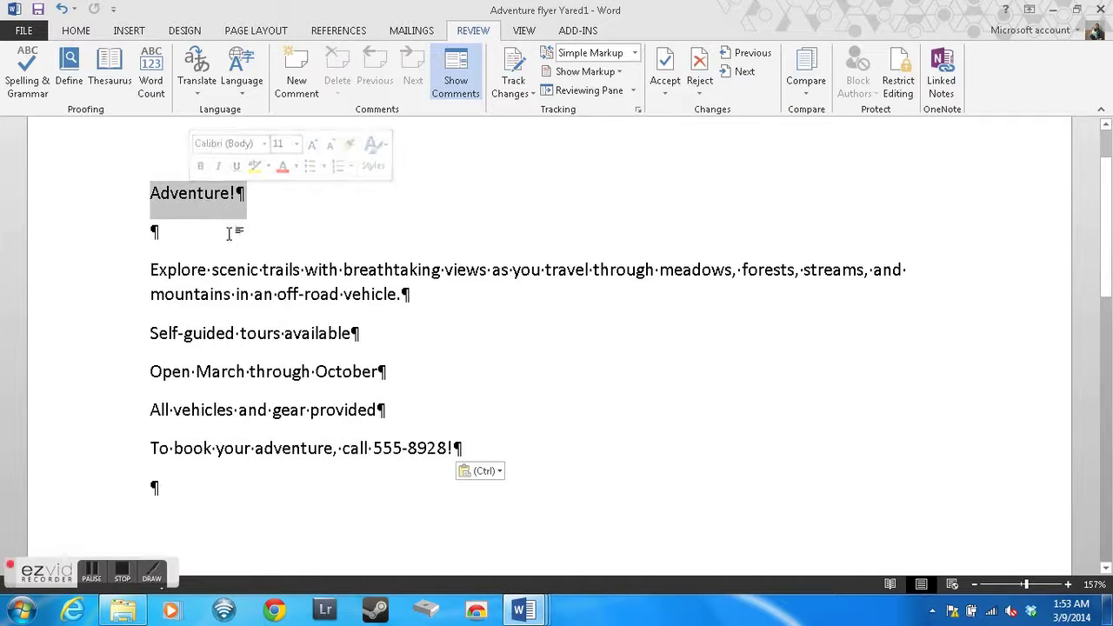
{"action": "left_click", "coordinate": [76, 32]}
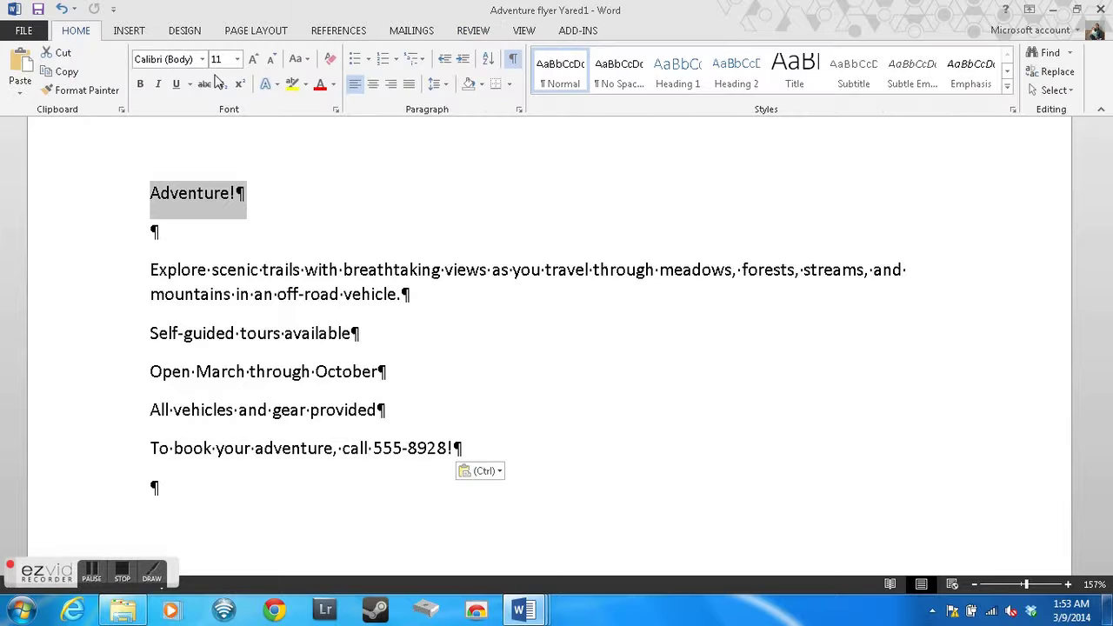
{"action": "left_click", "coordinate": [238, 59]}
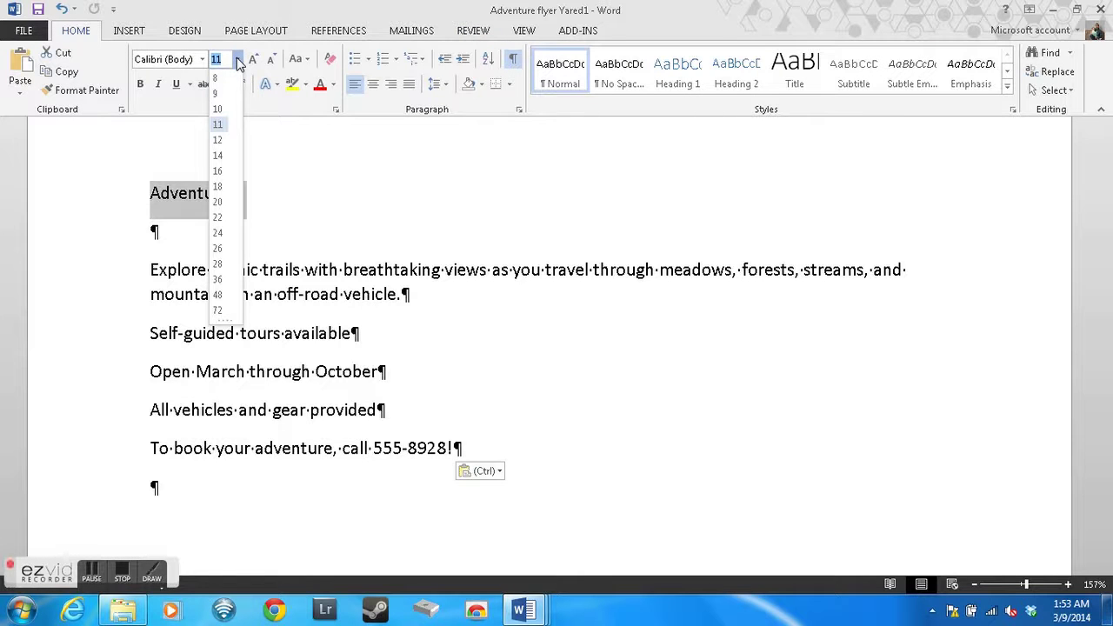
{"action": "type", "text": "72"}
{"action": "key", "text": "Return"}
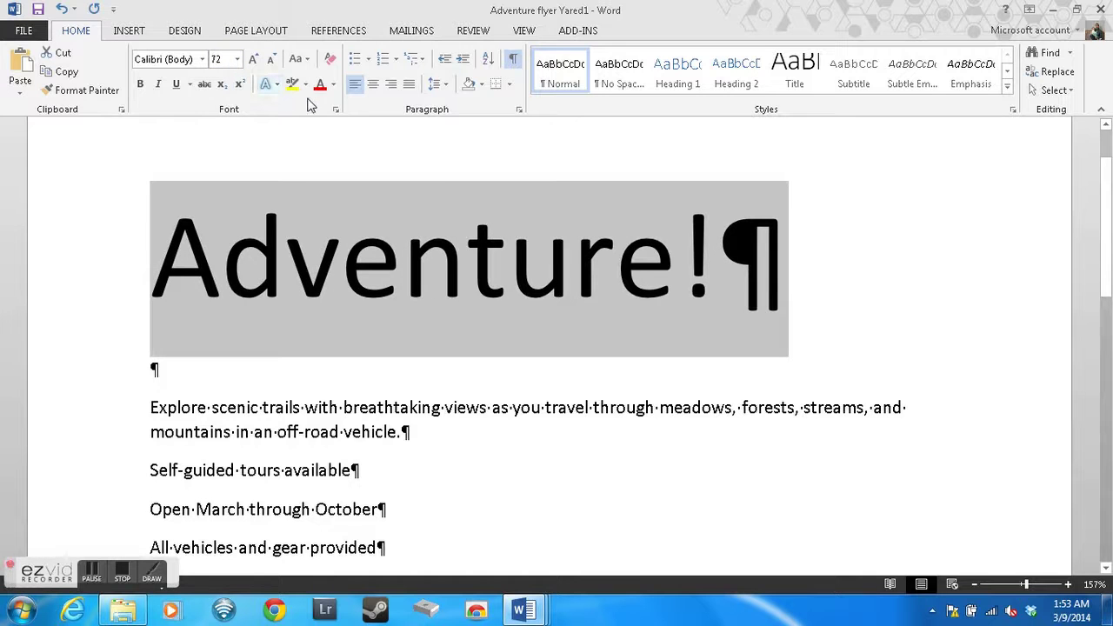
{"action": "key", "text": "ctrl+e"}
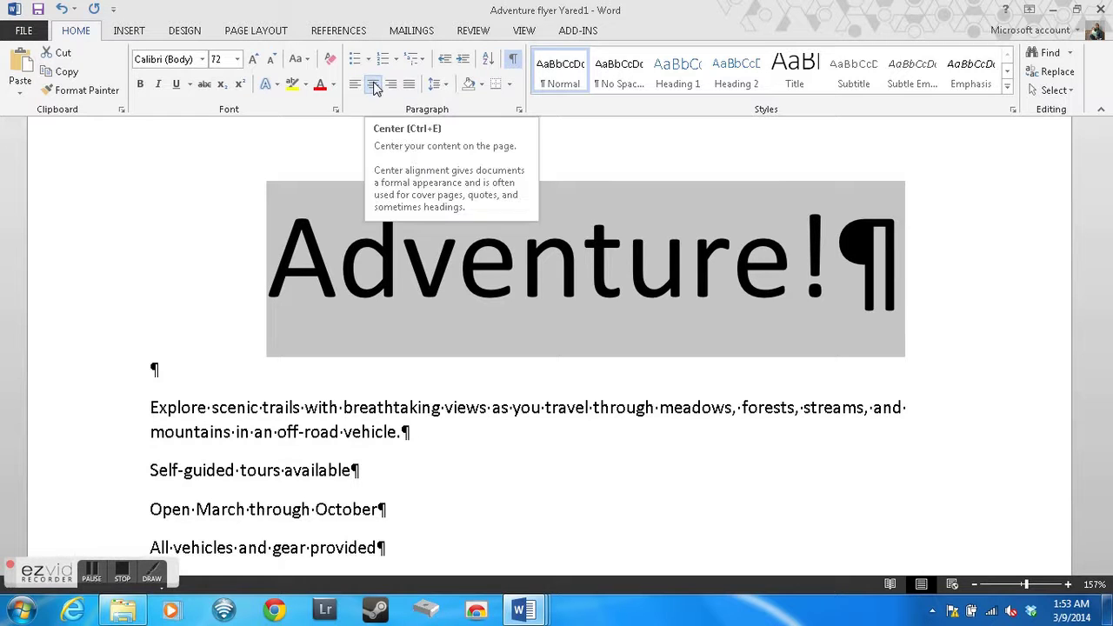
- Change the title's font to Berlin Sans FB Demi
{"action": "left_click", "coordinate": [178, 61]}
{"action": "left_click", "coordinate": [201, 59]}
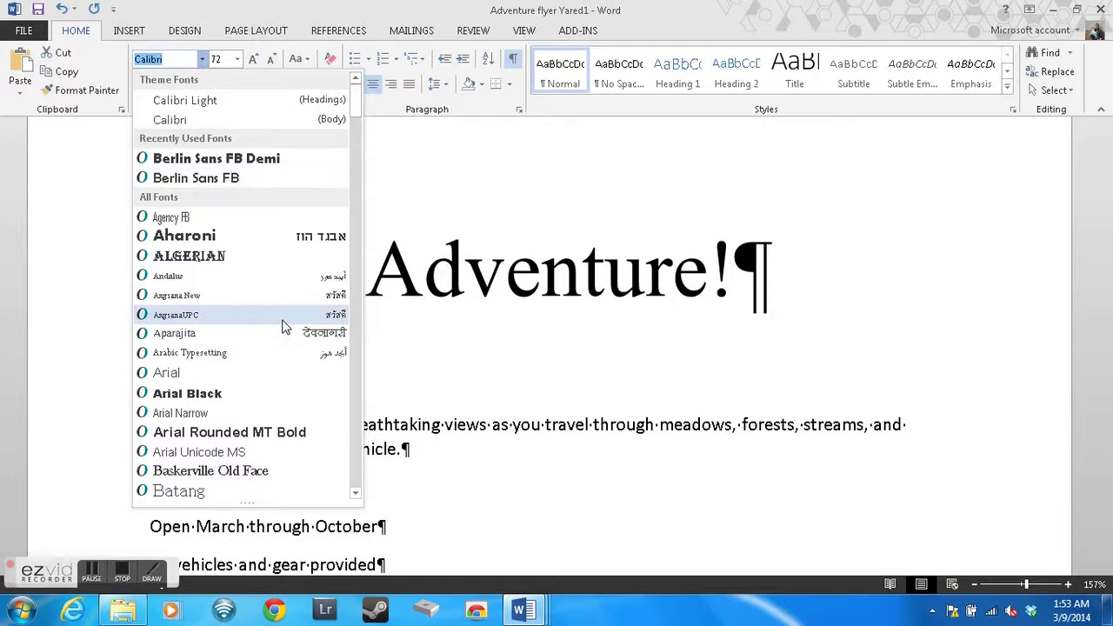
{"action": "scroll", "coordinate": [286, 327], "scroll_direction": "down", "scroll_amount": 3}
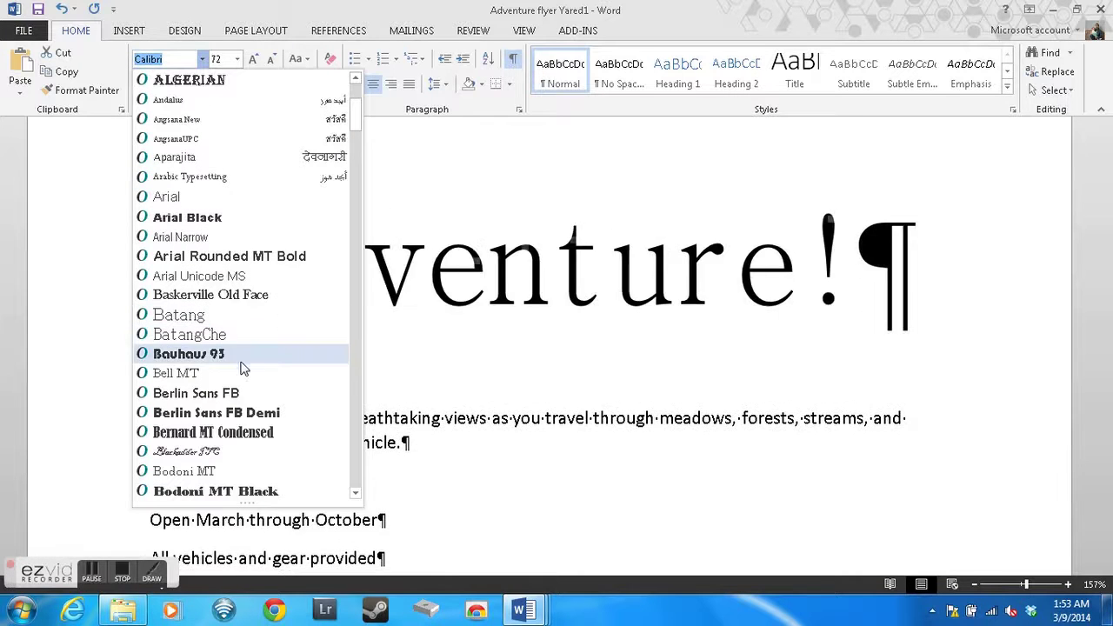
{"action": "left_click", "coordinate": [273, 421]}
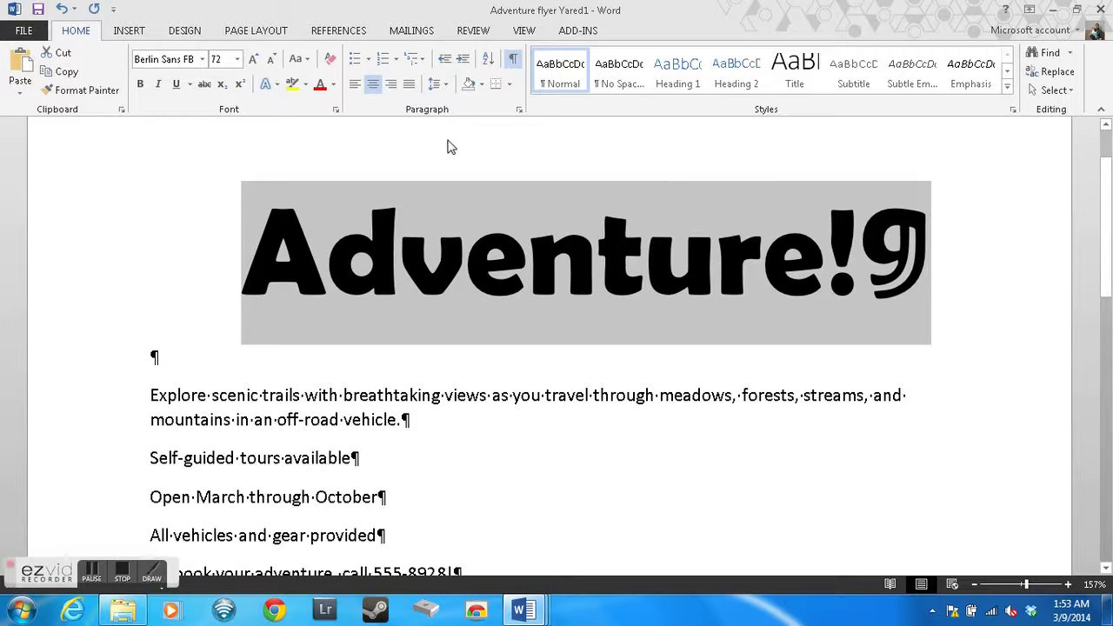
- Change the case of the title text to UPPERCASE and deselect it
{"action": "left_click", "coordinate": [304, 60]}
{"action": "left_click", "coordinate": [304, 61]}
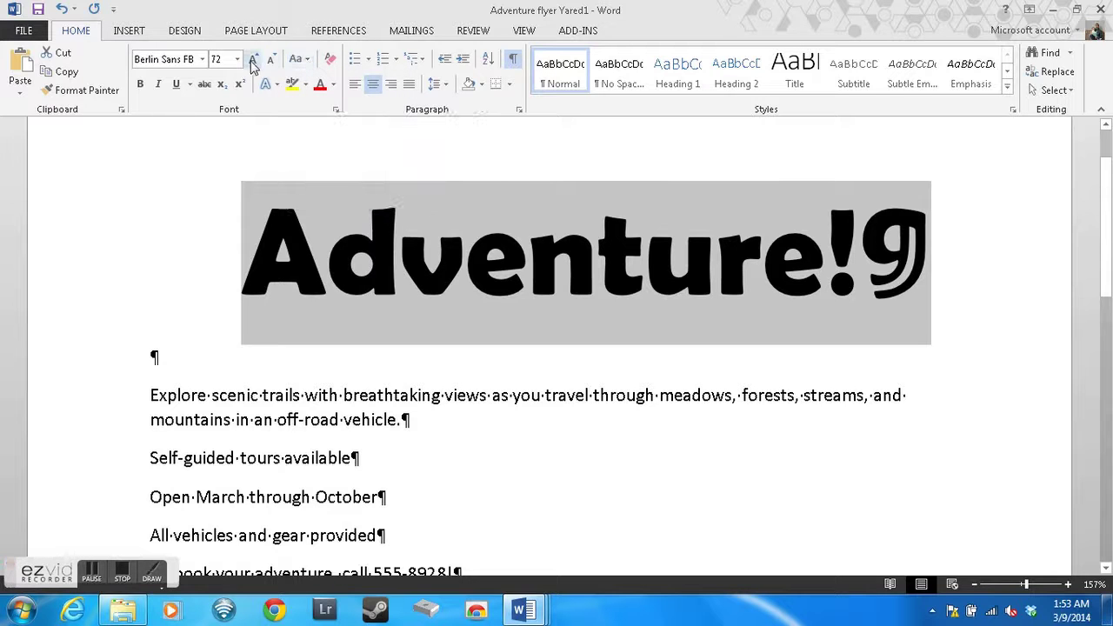
{"action": "left_click", "coordinate": [296, 61]}
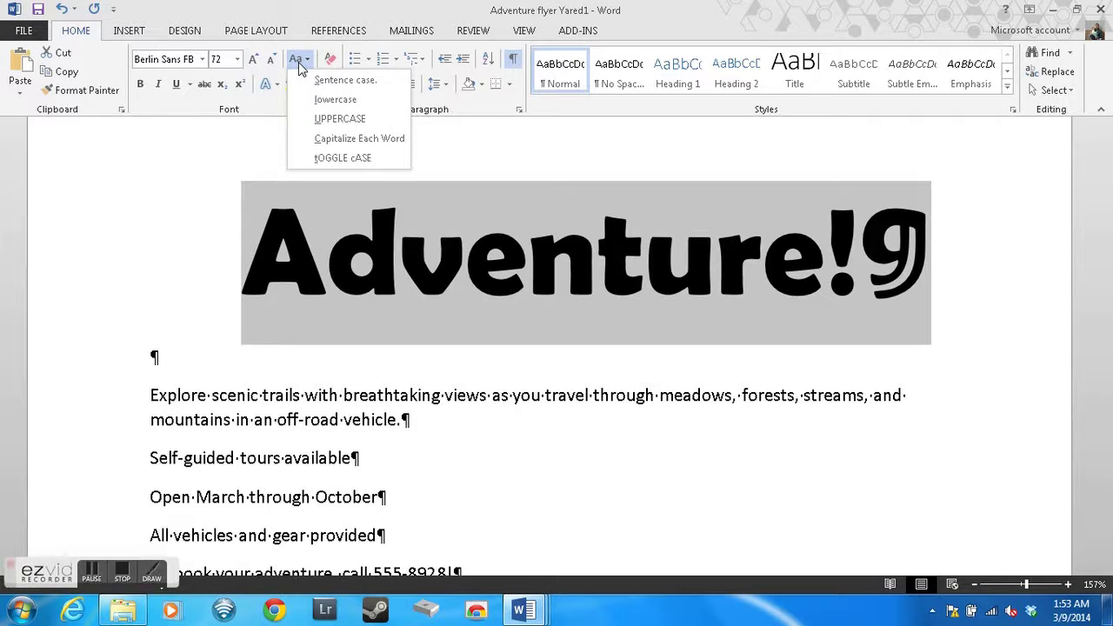
{"action": "left_click", "coordinate": [345, 122]}
{"action": "left_click", "coordinate": [942, 277]}
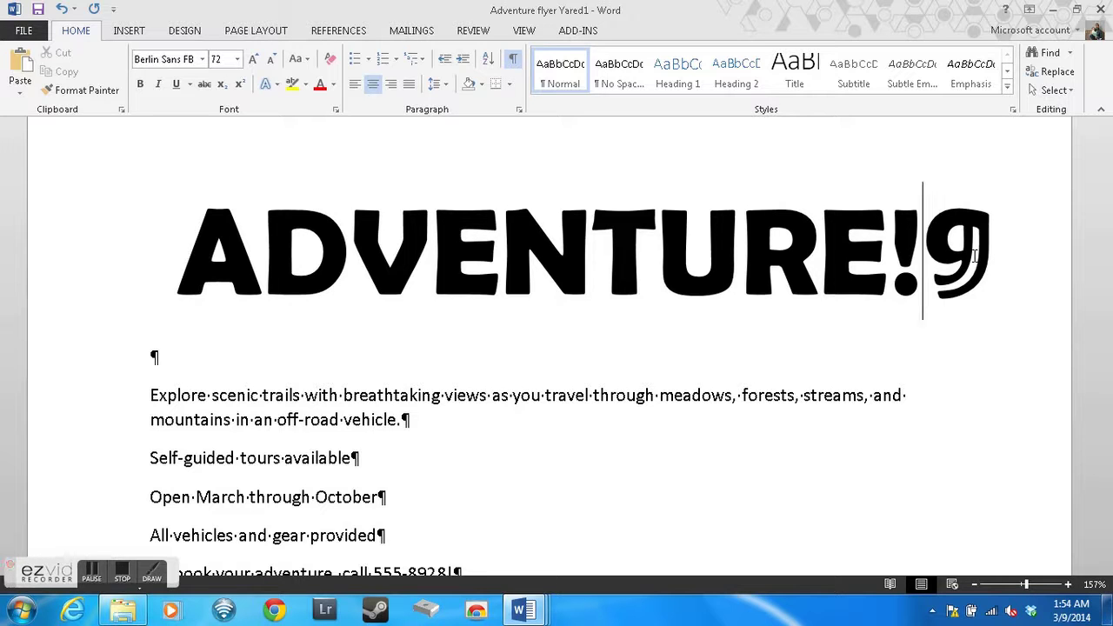
- Apply the Fill - White, Outline - Accent 1, Glow - Accent 1 text effect and Green, Accent 6, Darker 25% shading to the title
{"action": "triple_click", "coordinate": [706, 253]}
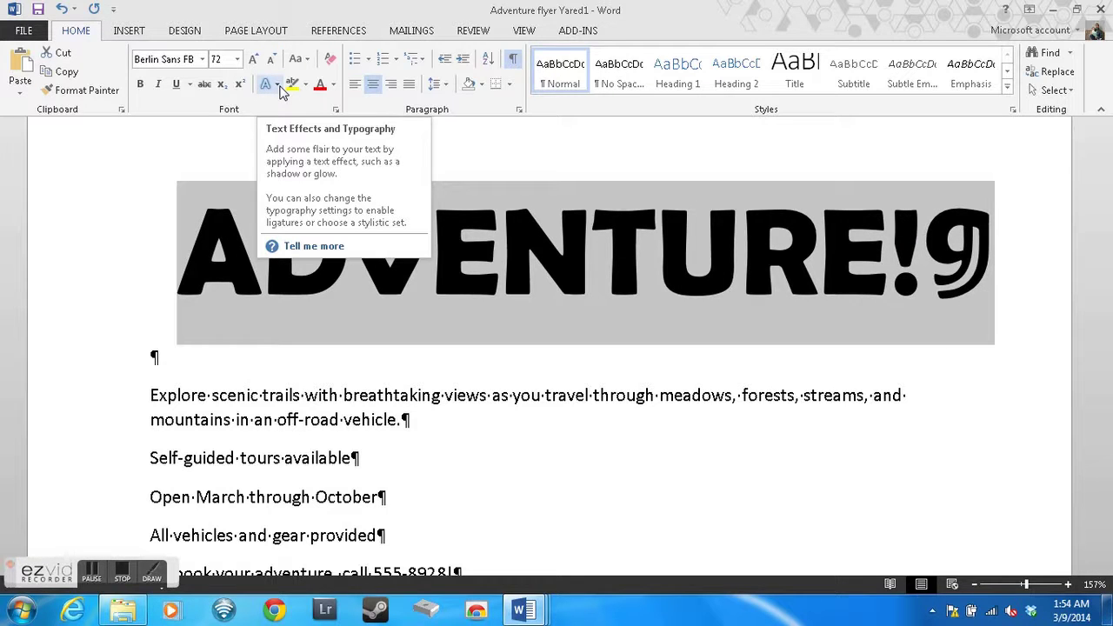
{"action": "left_click", "coordinate": [280, 88]}
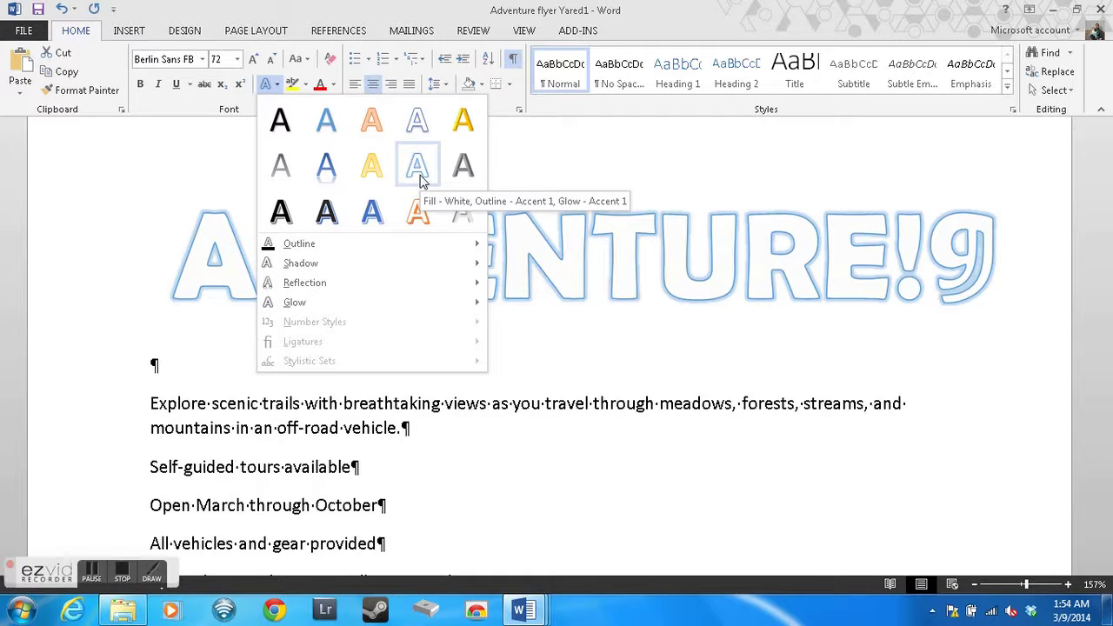
{"action": "left_click", "coordinate": [421, 178]}
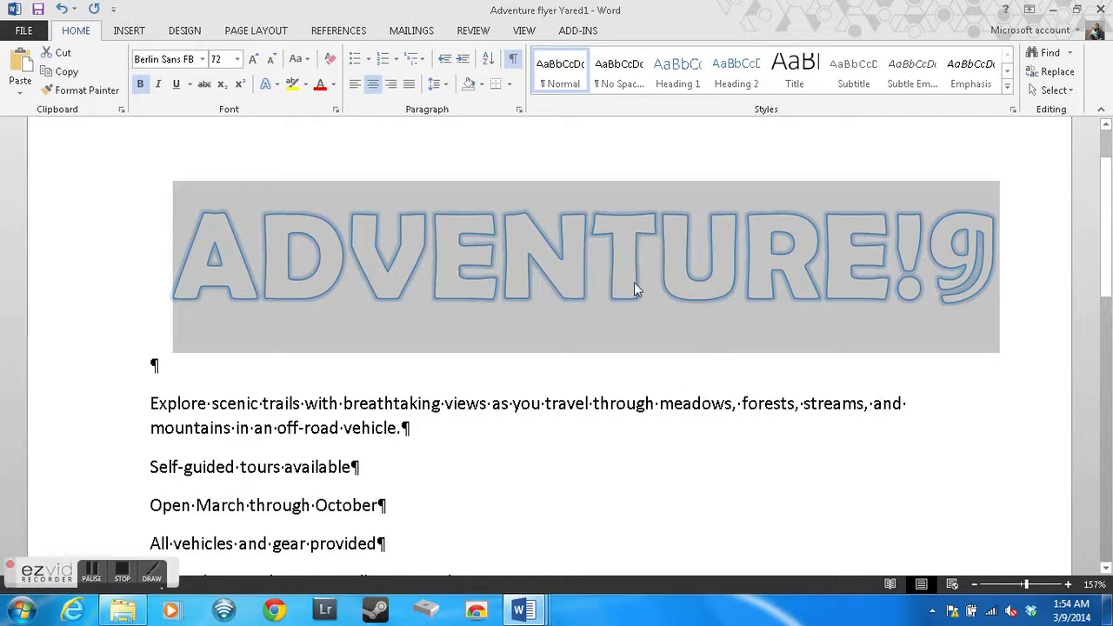
{"action": "left_click", "coordinate": [483, 88]}
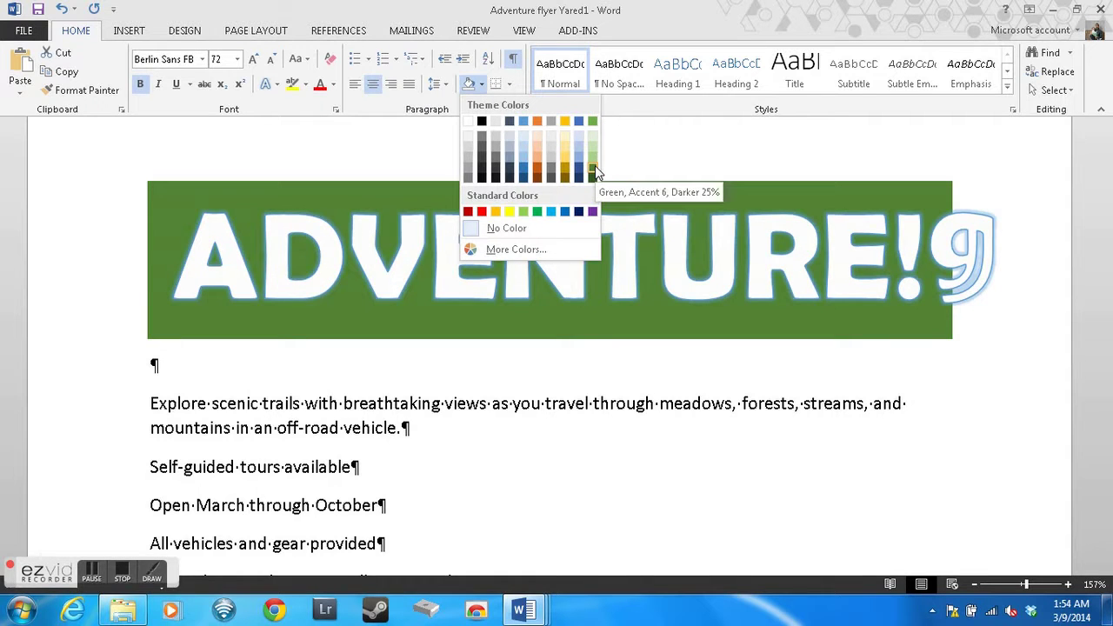
{"action": "left_click", "coordinate": [594, 165]}
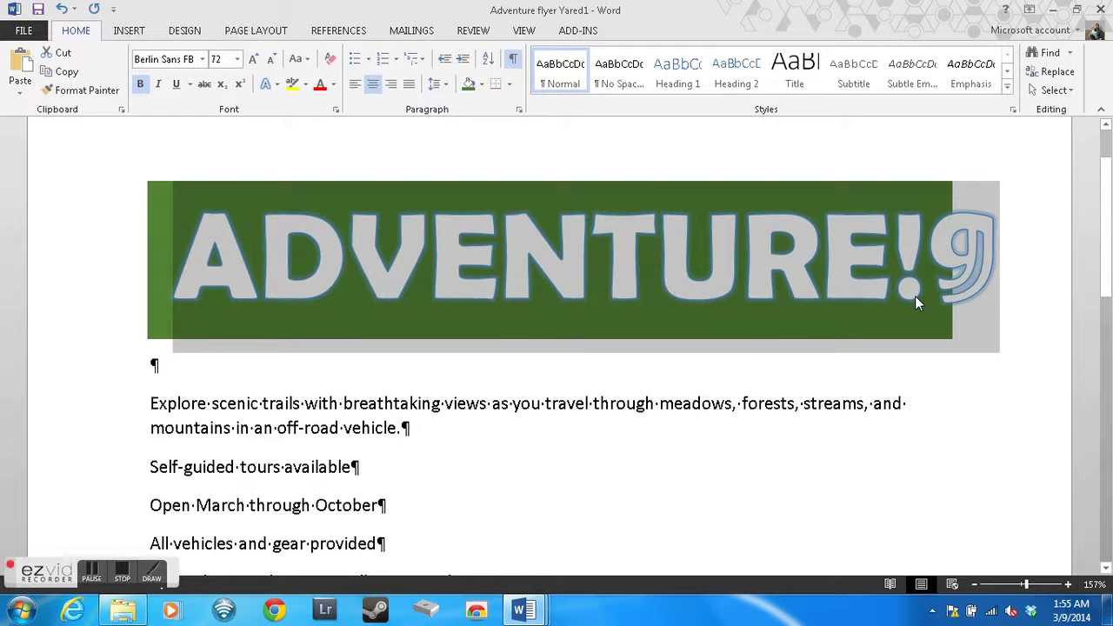
- Format the three lines from "Self-guided tours available" to "All vehicles and gear provided" as a bulleted list
{"action": "left_click", "coordinate": [635, 400]}
{"action": "scroll", "coordinate": [616, 446], "scroll_direction": "down", "scroll_amount": 1}
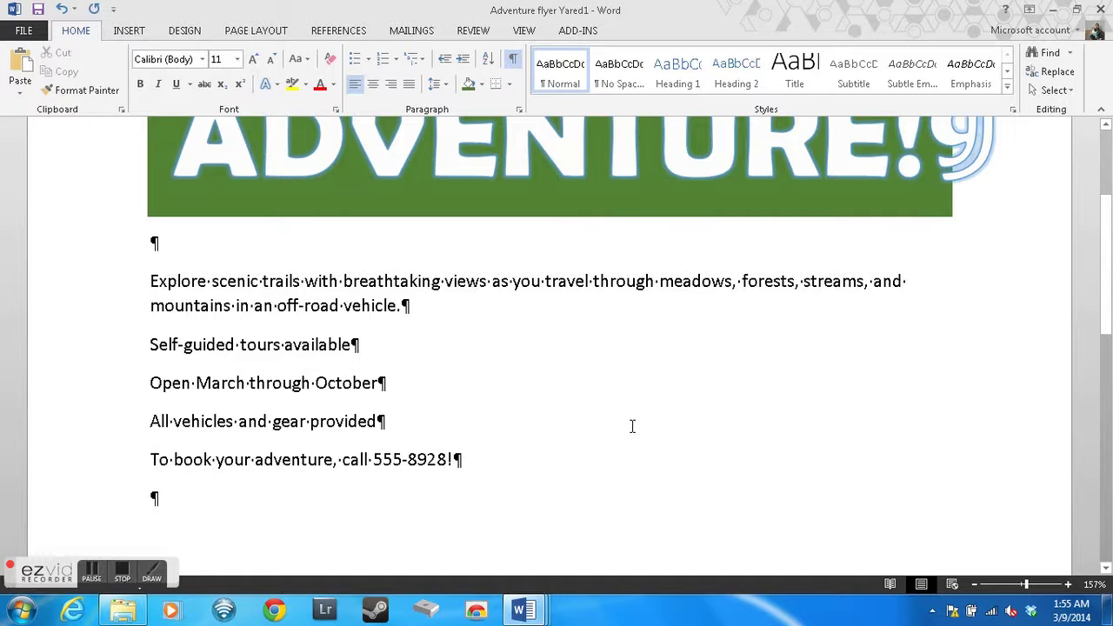
{"action": "left_click_drag", "start_coordinate": [150, 343], "coordinate": [417, 426]}
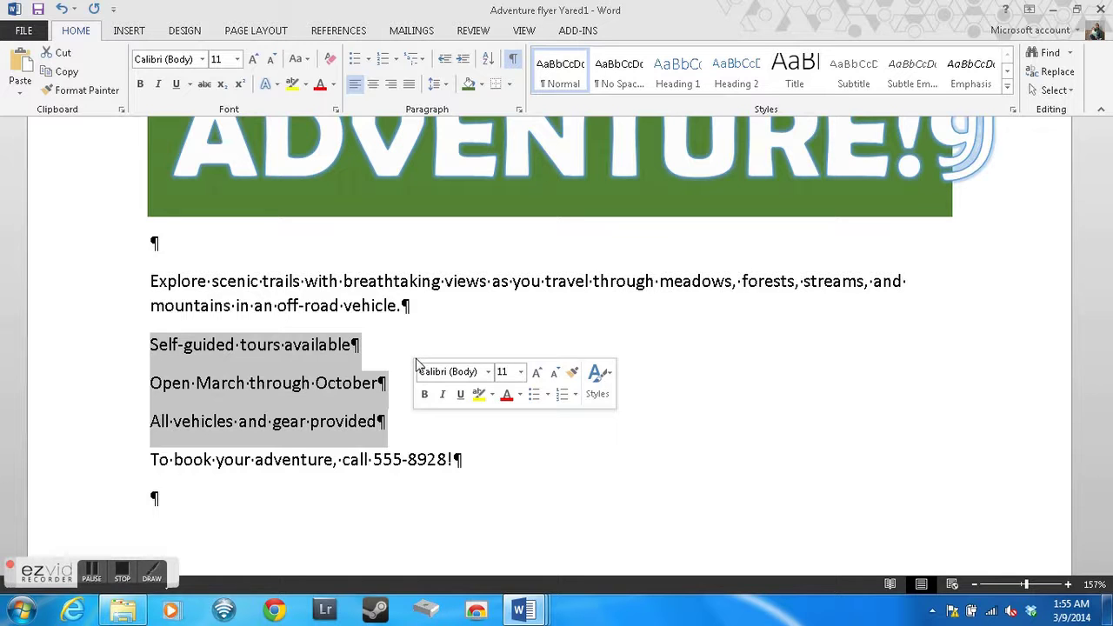
{"action": "left_click", "coordinate": [357, 69]}
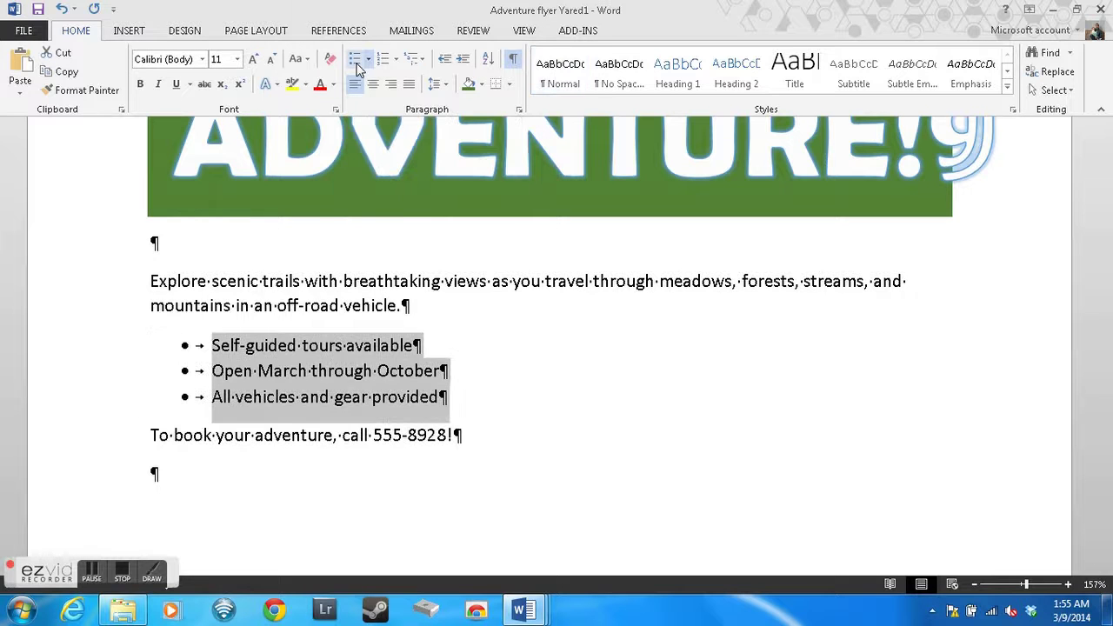
{"action": "left_click", "coordinate": [423, 393]}
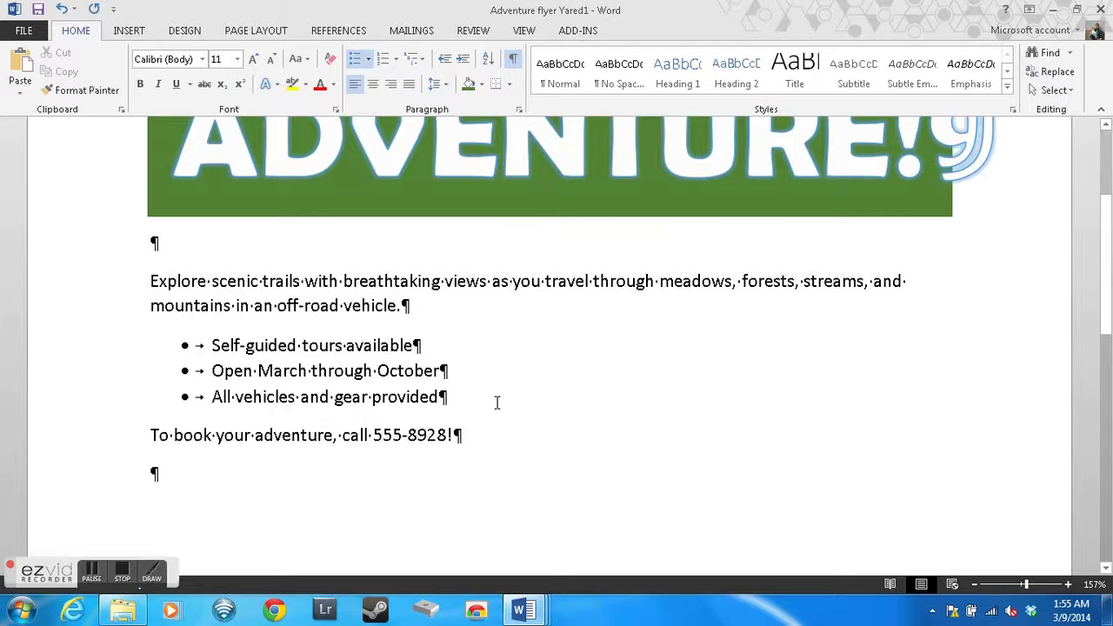
- Set the "Explore scenic trails" paragraph and the three bulleted lines to font size 24
{"action": "left_click_drag", "start_coordinate": [435, 398], "coordinate": [132, 288]}
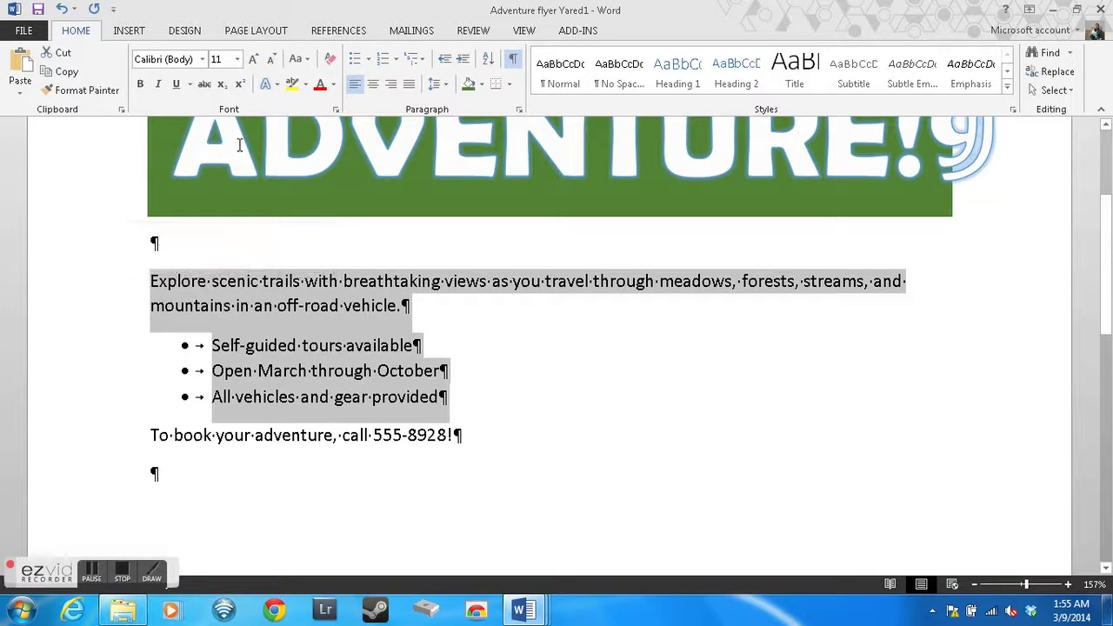
{"action": "left_click", "coordinate": [236, 60]}
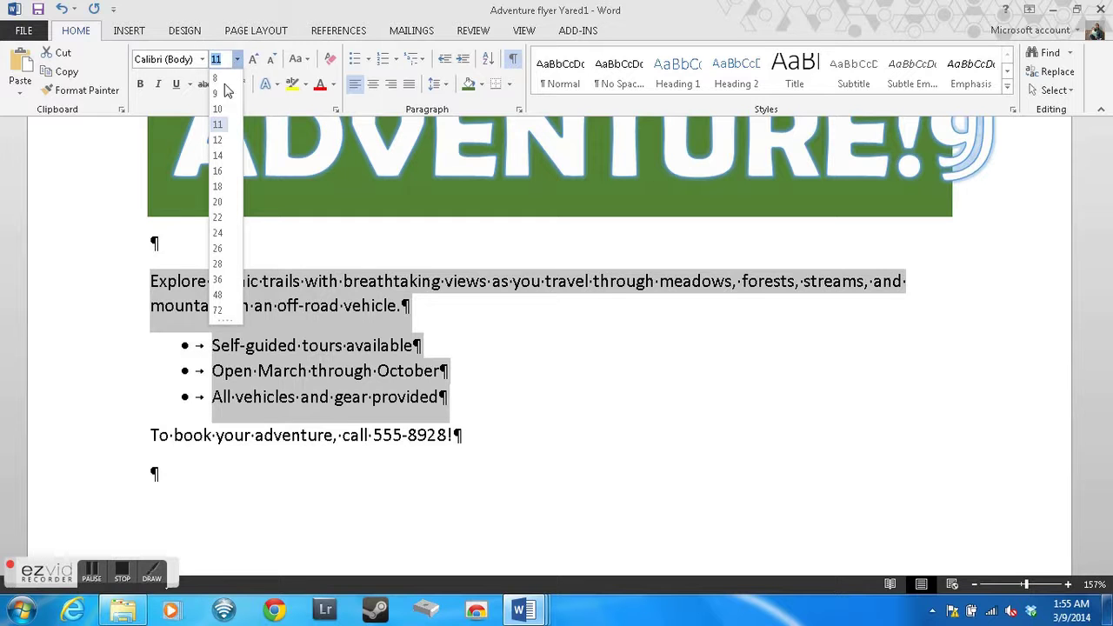
{"action": "left_click", "coordinate": [219, 233]}
{"action": "left_click", "coordinate": [511, 444]}
{"action": "scroll", "coordinate": [514, 443], "scroll_direction": "down", "scroll_amount": 2}
{"action": "scroll", "coordinate": [514, 446], "scroll_direction": "up", "scroll_amount": 1}
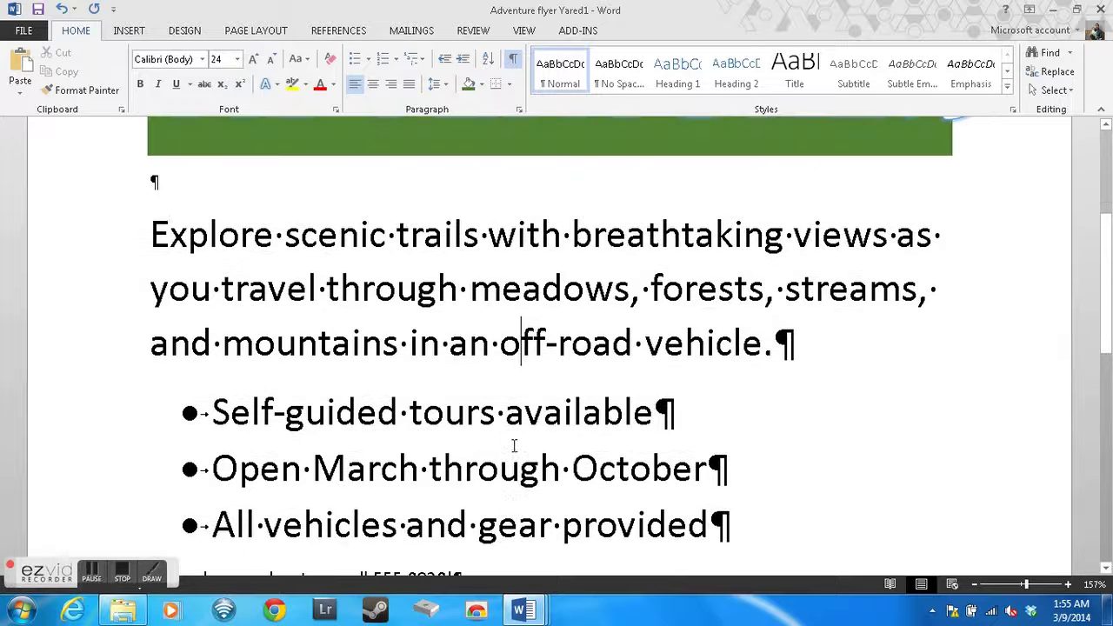
- Zoom the document out to 130% and look over the enlarged paragraph, bulleted list and booking line
{"action": "left_click", "coordinate": [976, 586]}
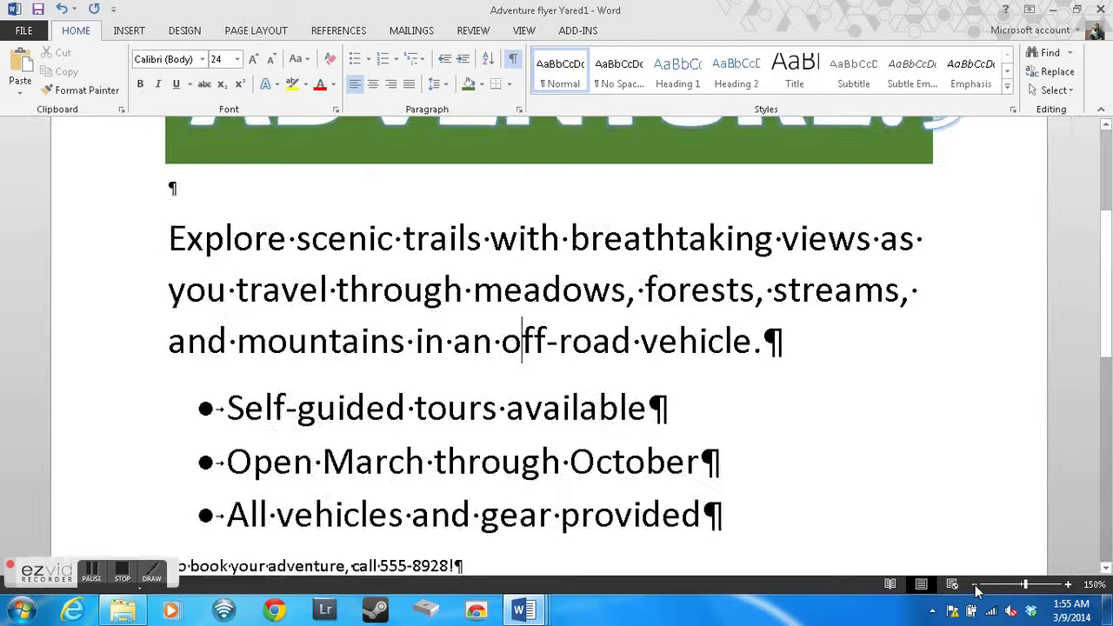
{"action": "left_click", "coordinate": [976, 586]}
{"action": "left_click", "coordinate": [976, 585]}
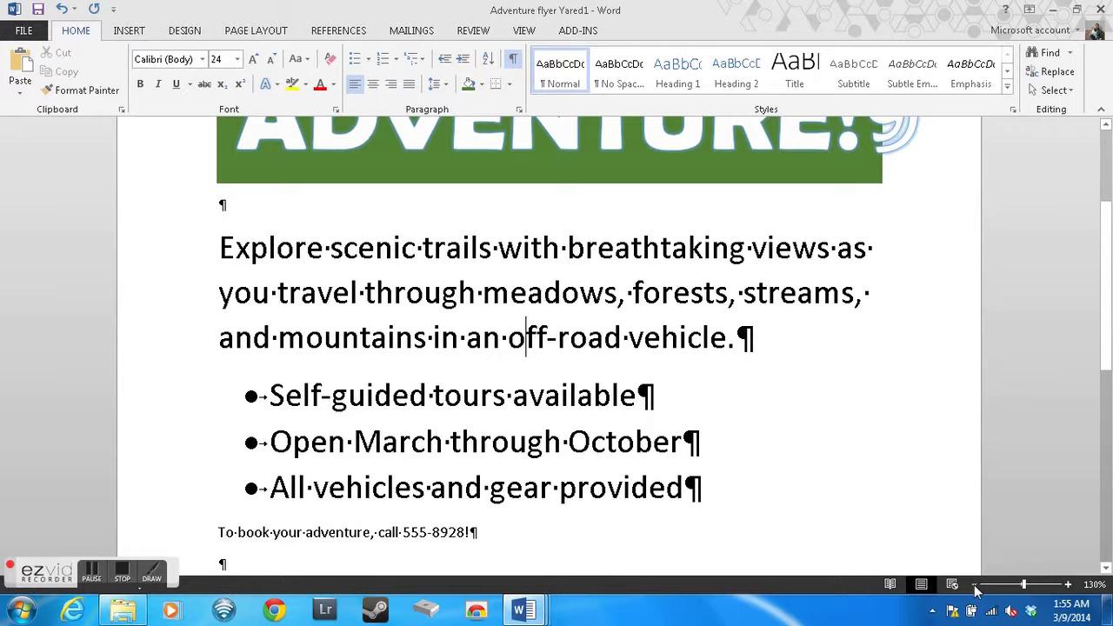
{"action": "scroll", "coordinate": [721, 443], "scroll_direction": "up", "scroll_amount": 1}
{"action": "scroll", "coordinate": [721, 443], "scroll_direction": "down", "scroll_amount": 1}
{"action": "left_click", "coordinate": [735, 485]}
{"action": "scroll", "coordinate": [610, 423], "scroll_direction": "down", "scroll_amount": 1}
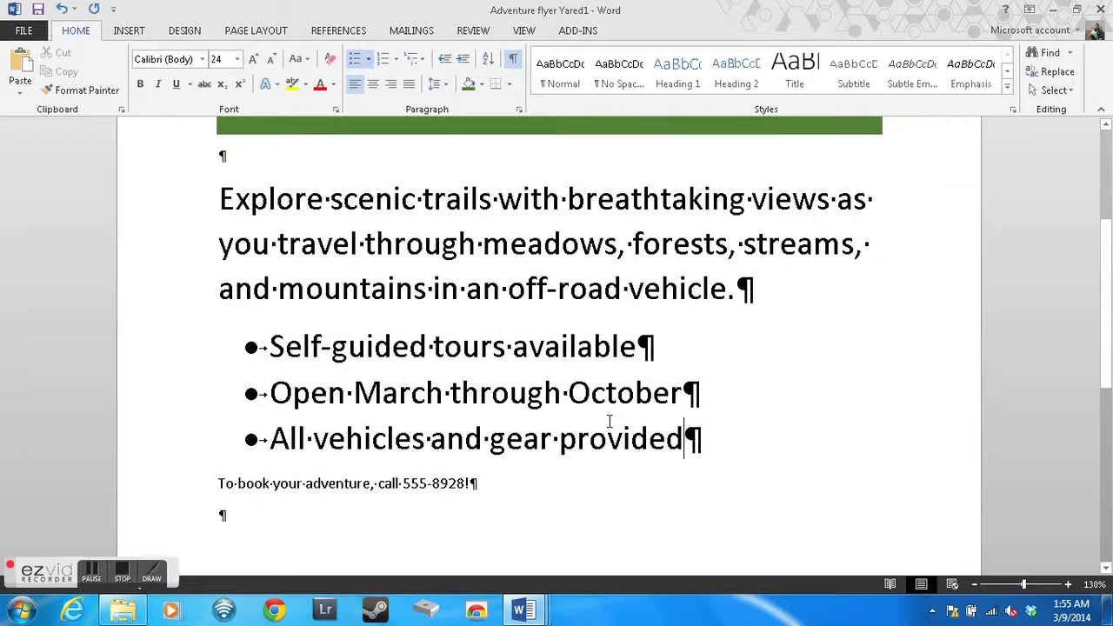
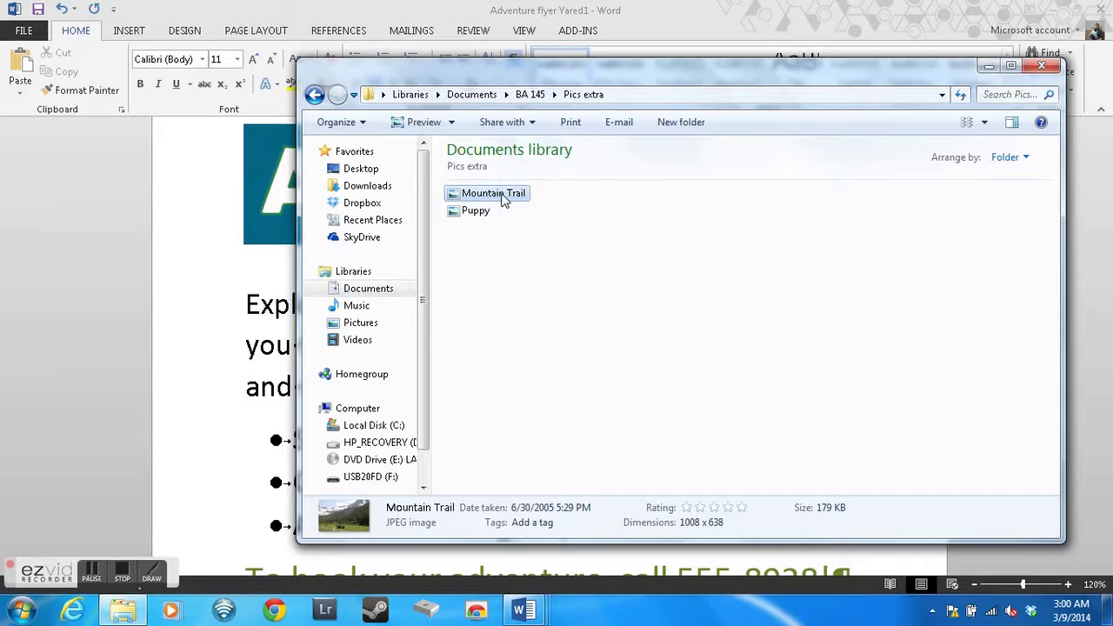
- Insert the Mountain Trail picture from the BA 145 > Pics extra folder in the Documents library above the "Explore scenic trails" paragraph
{"action": "left_click", "coordinate": [137, 31]}
{"action": "left_click", "coordinate": [148, 68]}
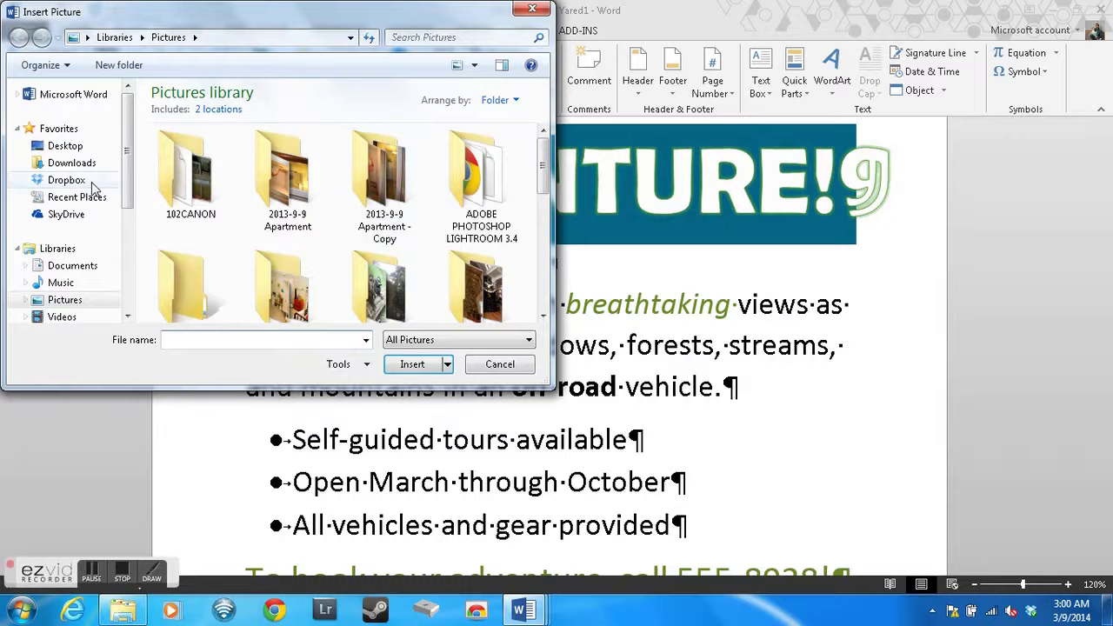
{"action": "left_click", "coordinate": [73, 266]}
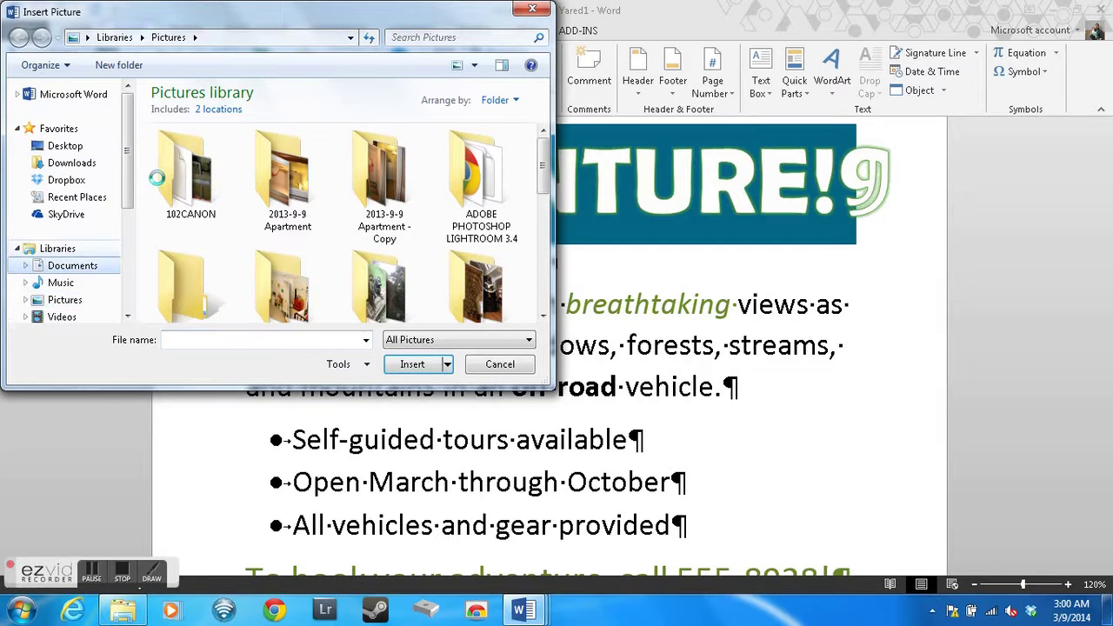
{"action": "double_click", "coordinate": [185, 141]}
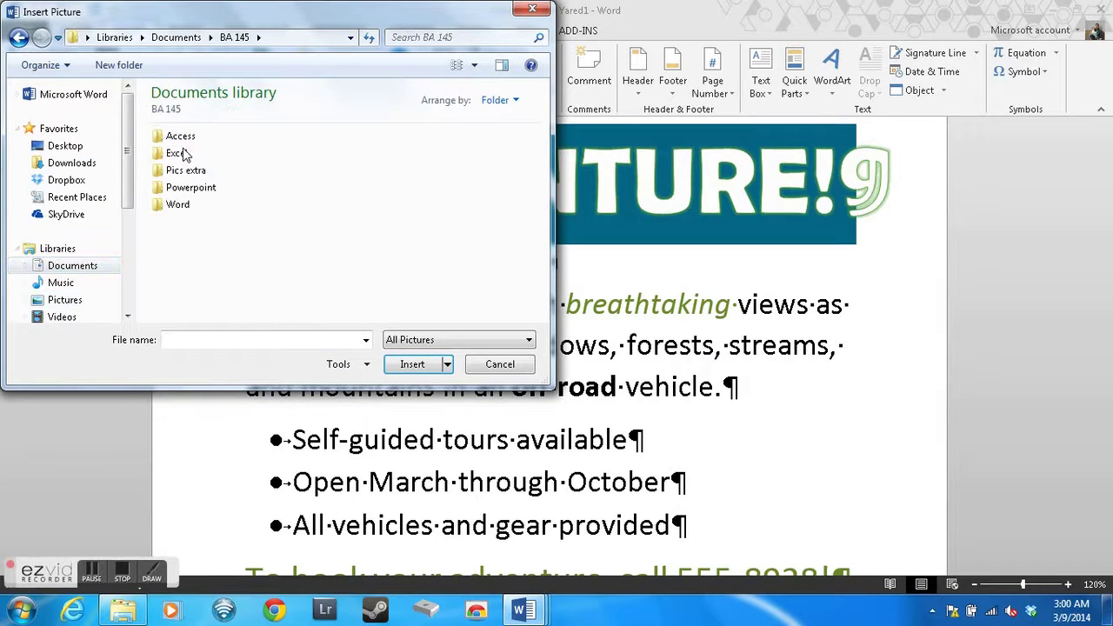
{"action": "double_click", "coordinate": [197, 170]}
{"action": "double_click", "coordinate": [198, 136]}
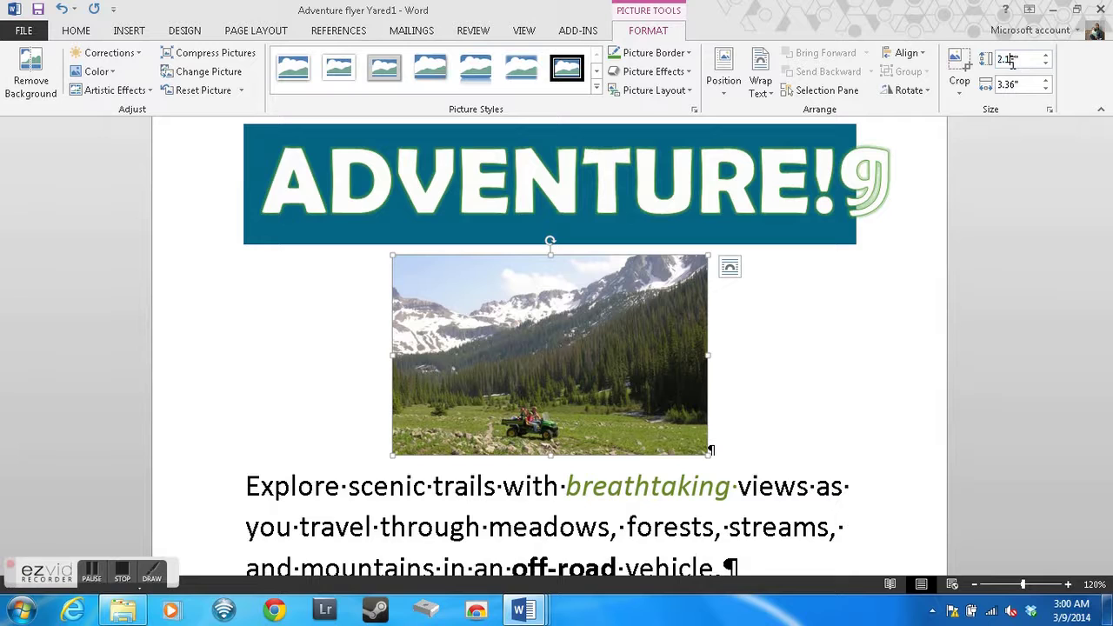
- Set the mountain picture's height to 3.26" and deselect the picture
{"action": "key", "text": "BackSpace"}
{"action": "key", "text": "BackSpace"}
{"action": "key", "text": "BackSpace"}
{"action": "key", "text": "BackSpace"}
{"action": "type", "text": "3.26"}
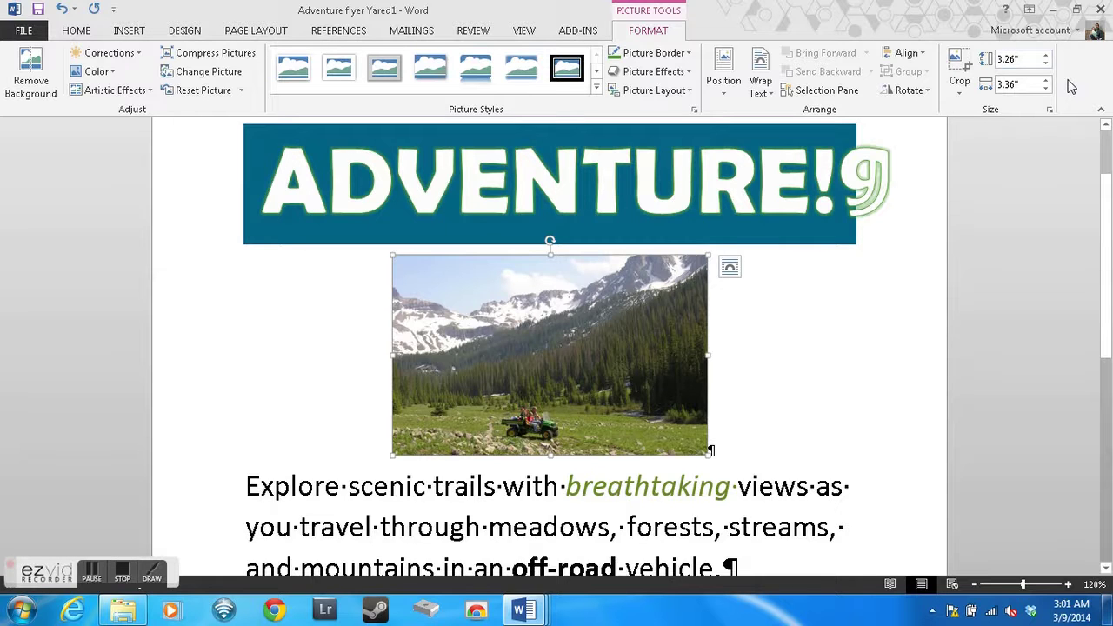
{"action": "key", "text": "Return"}
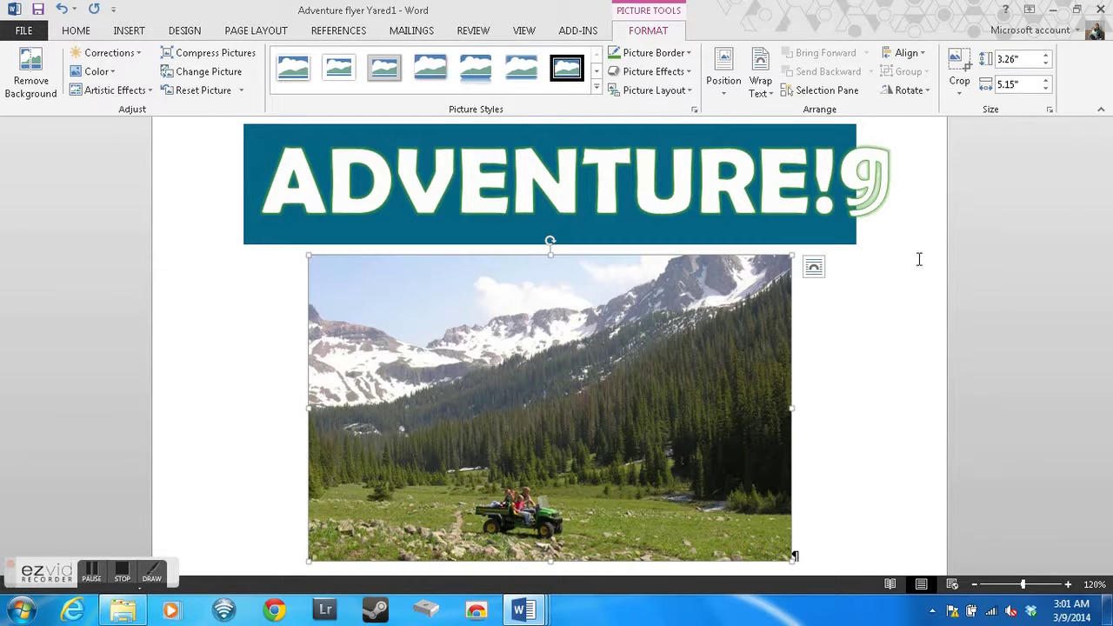
{"action": "left_click", "coordinate": [834, 405]}
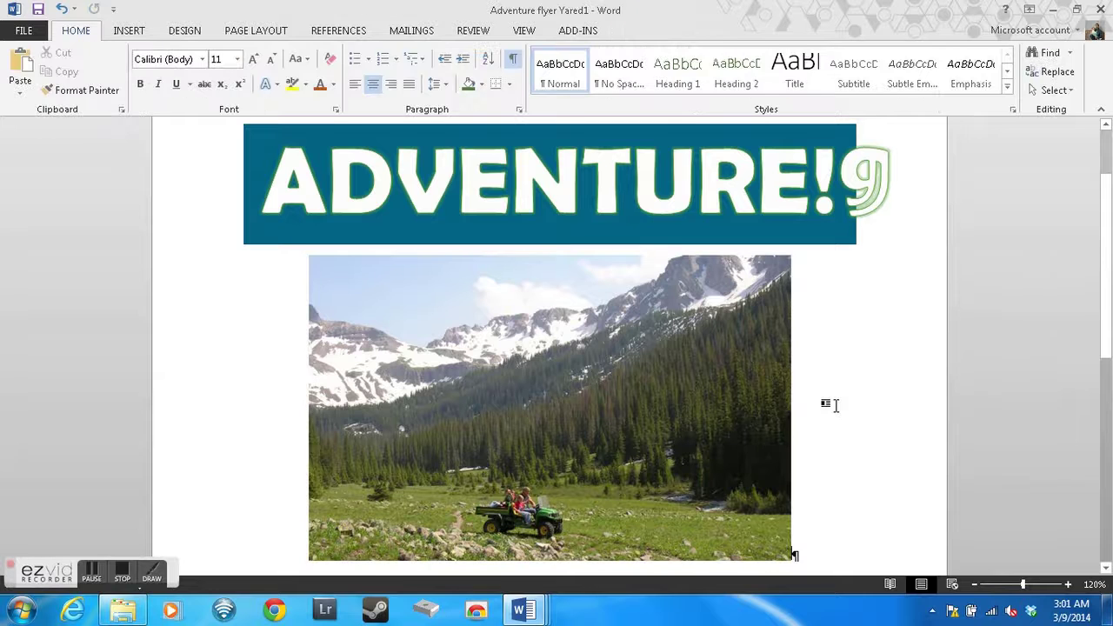
- Apply the Drop Shadow Rectangle picture style to the mountain picture
{"action": "left_click", "coordinate": [739, 407]}
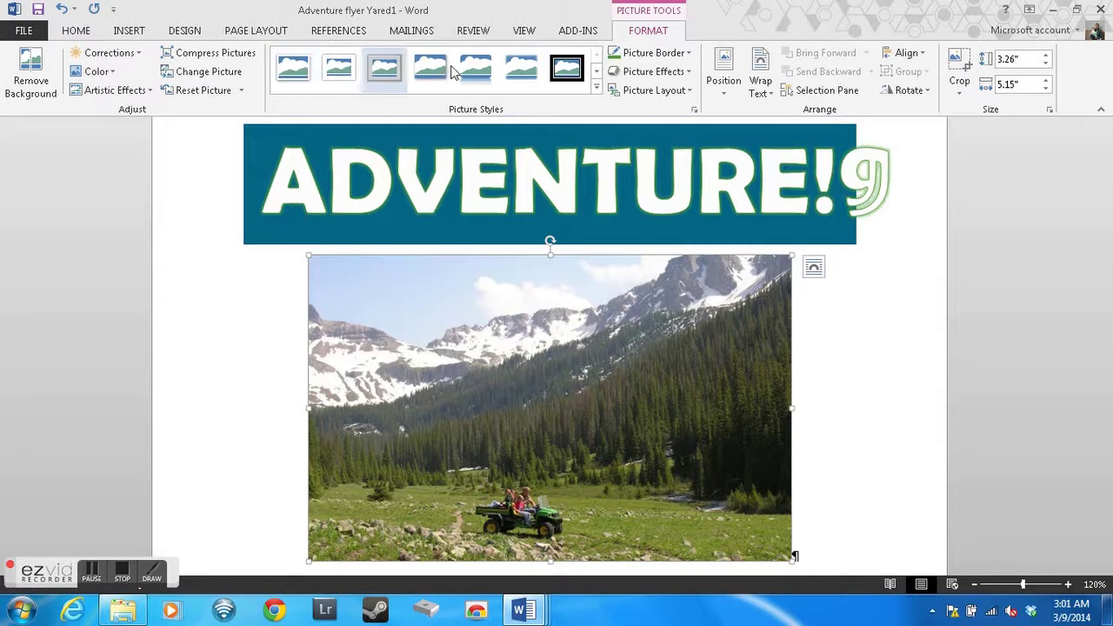
{"action": "left_click", "coordinate": [597, 90]}
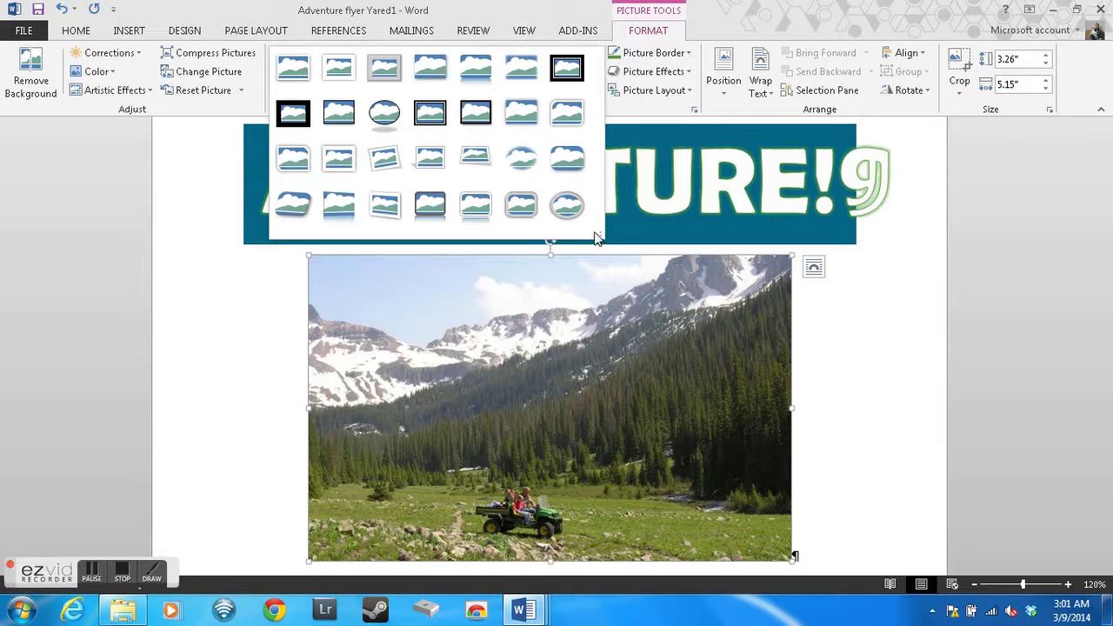
{"action": "left_click", "coordinate": [503, 326]}
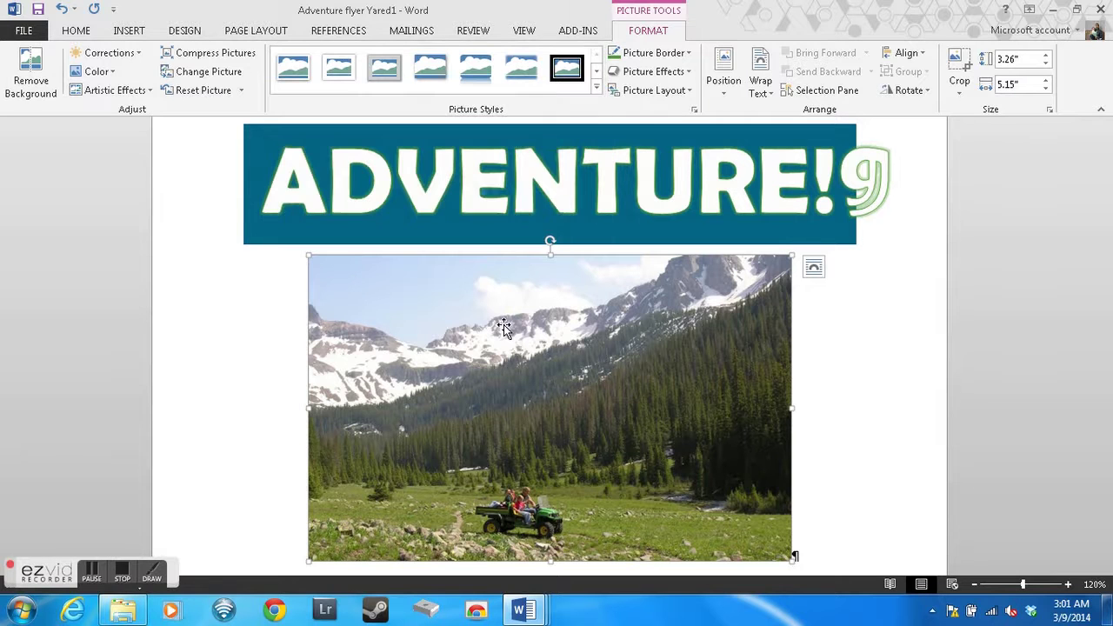
{"action": "left_click", "coordinate": [595, 90]}
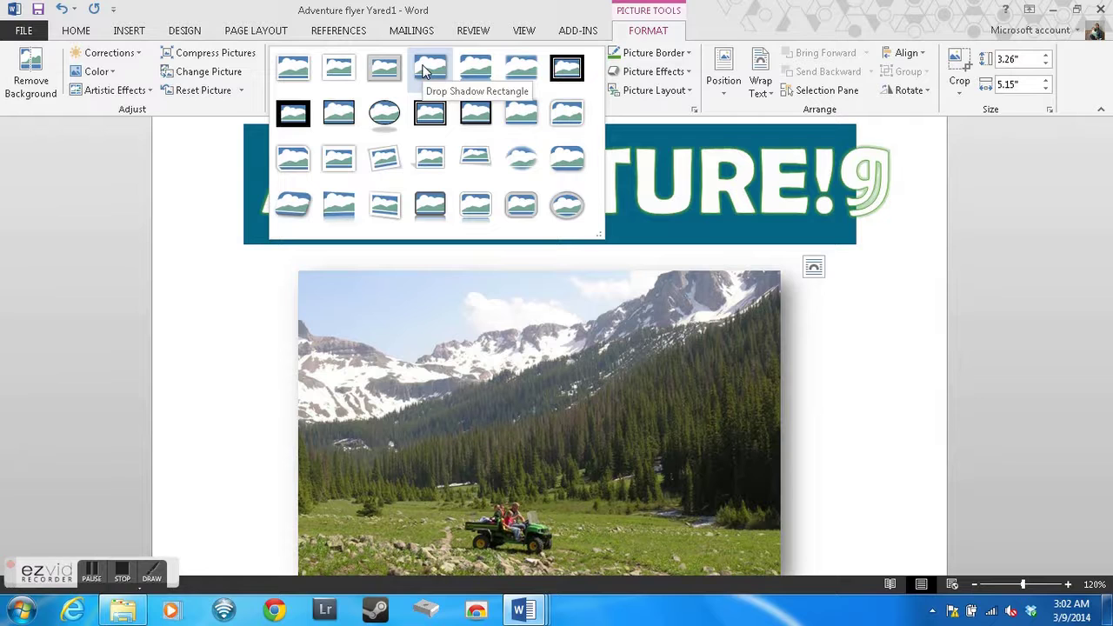
{"action": "left_click", "coordinate": [426, 71]}
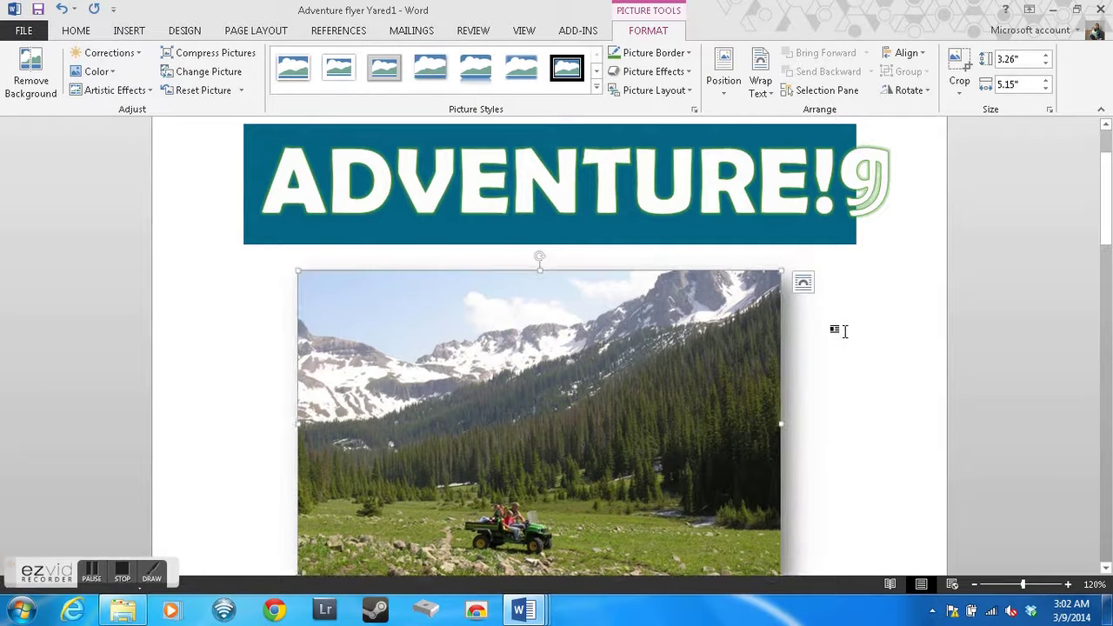
{"action": "scroll", "coordinate": [846, 332], "scroll_direction": "down", "scroll_amount": 1}
{"action": "left_click", "coordinate": [847, 333]}
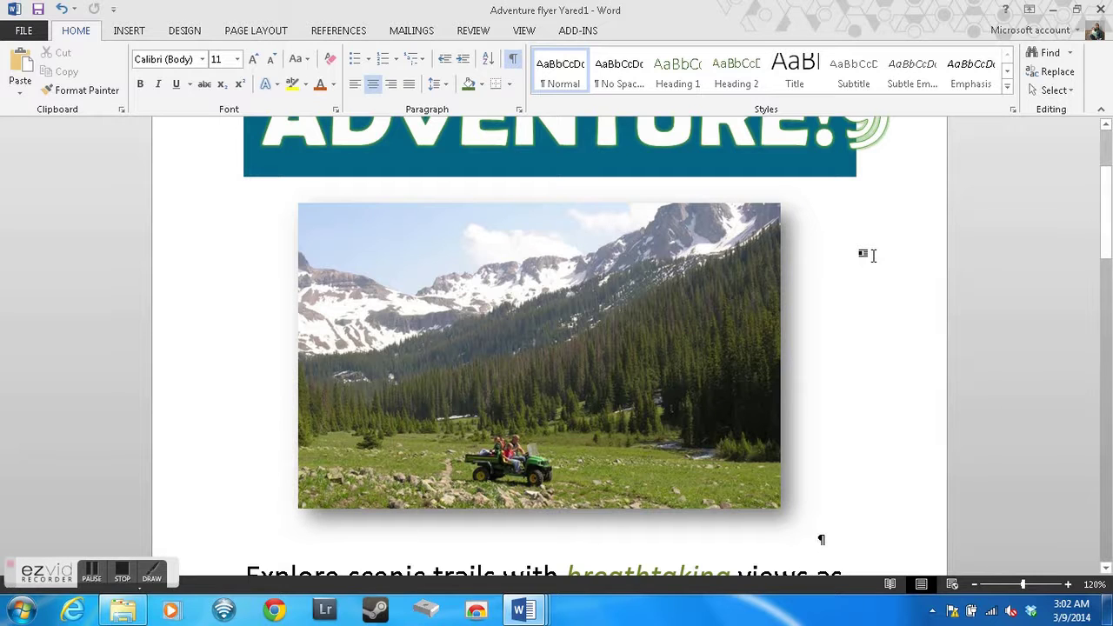
- Give the mountain picture the thinnest glow variation in the last accent colour, blue
{"action": "left_click", "coordinate": [613, 300]}
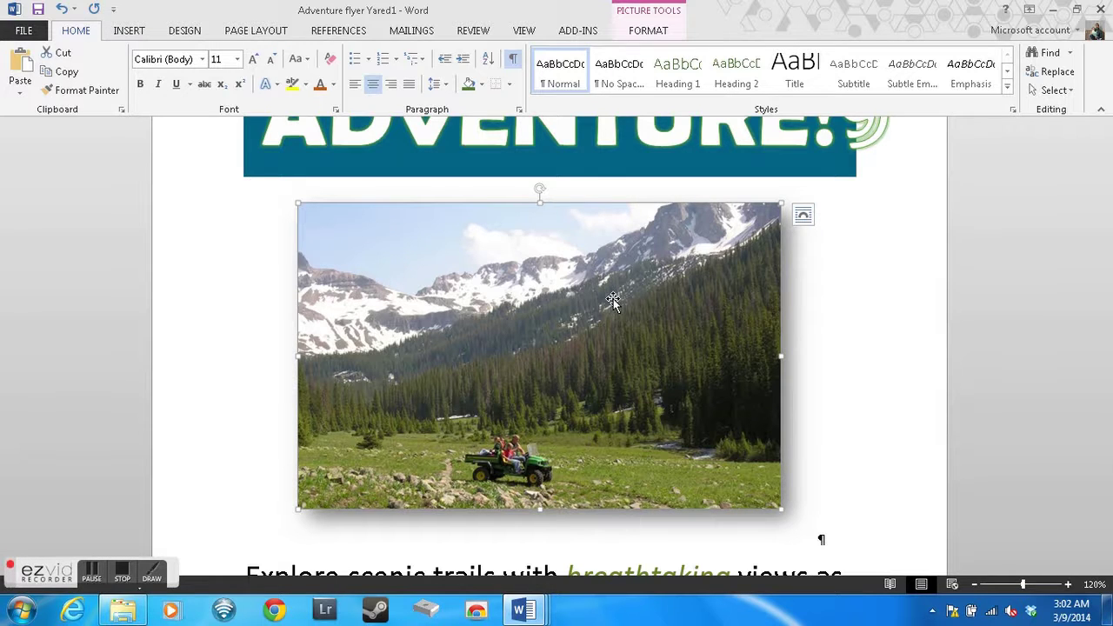
{"action": "left_click", "coordinate": [648, 31]}
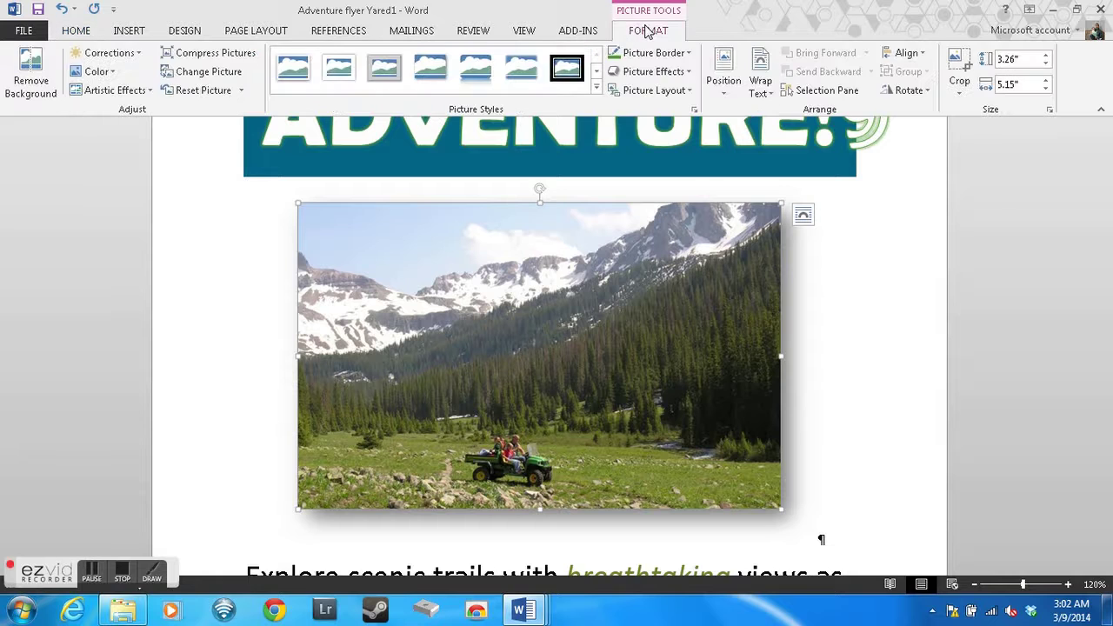
{"action": "left_click", "coordinate": [666, 76]}
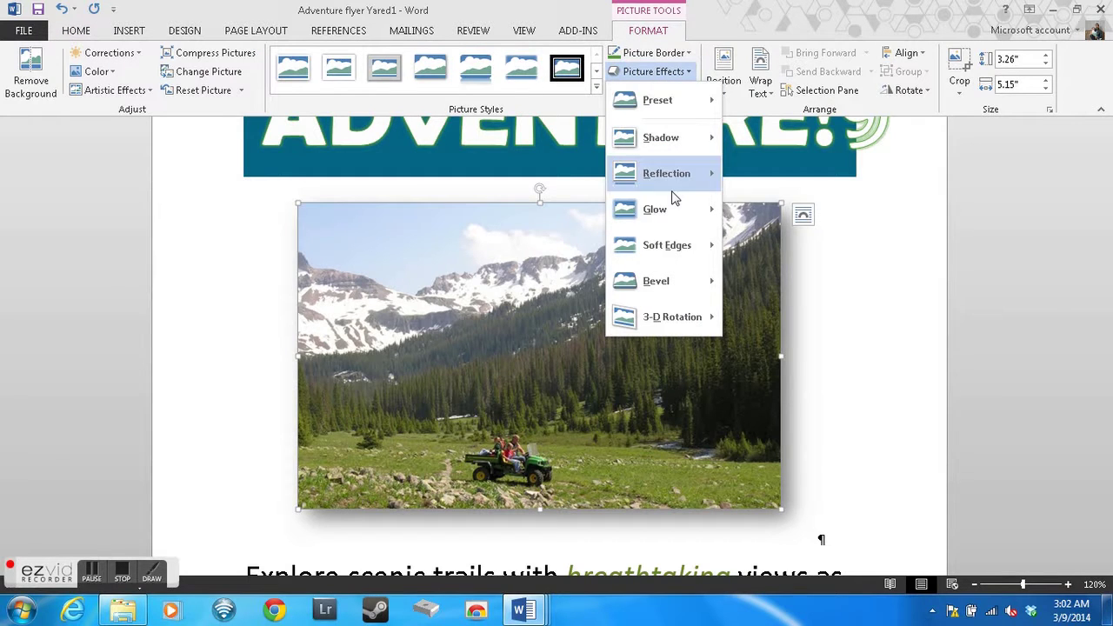
{"action": "mouse_move", "coordinate": [680, 214]}
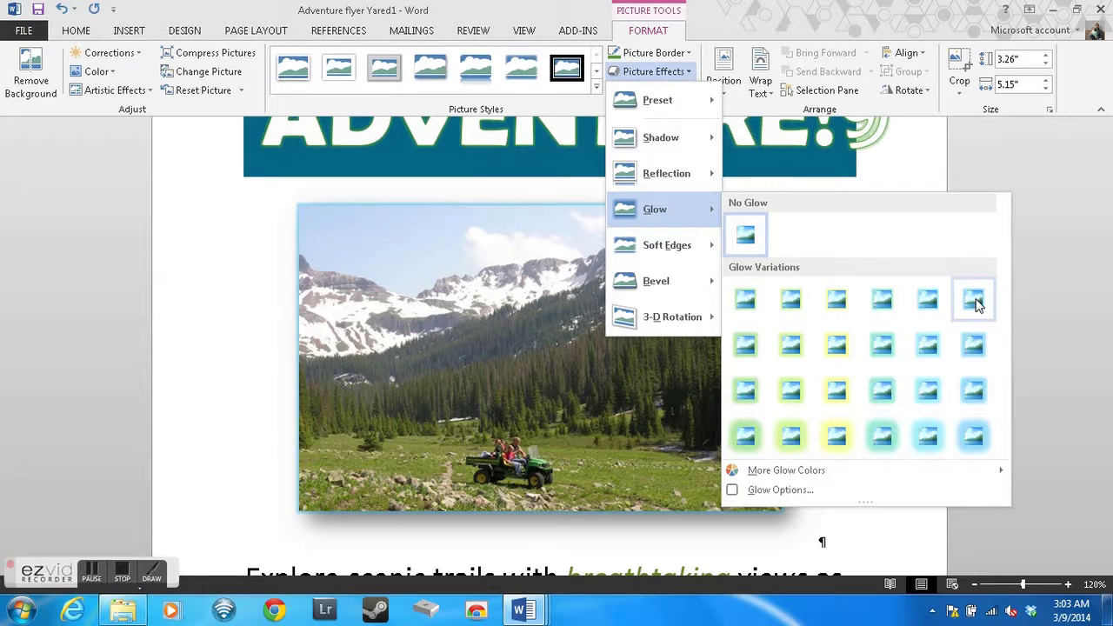
{"action": "left_click", "coordinate": [978, 303]}
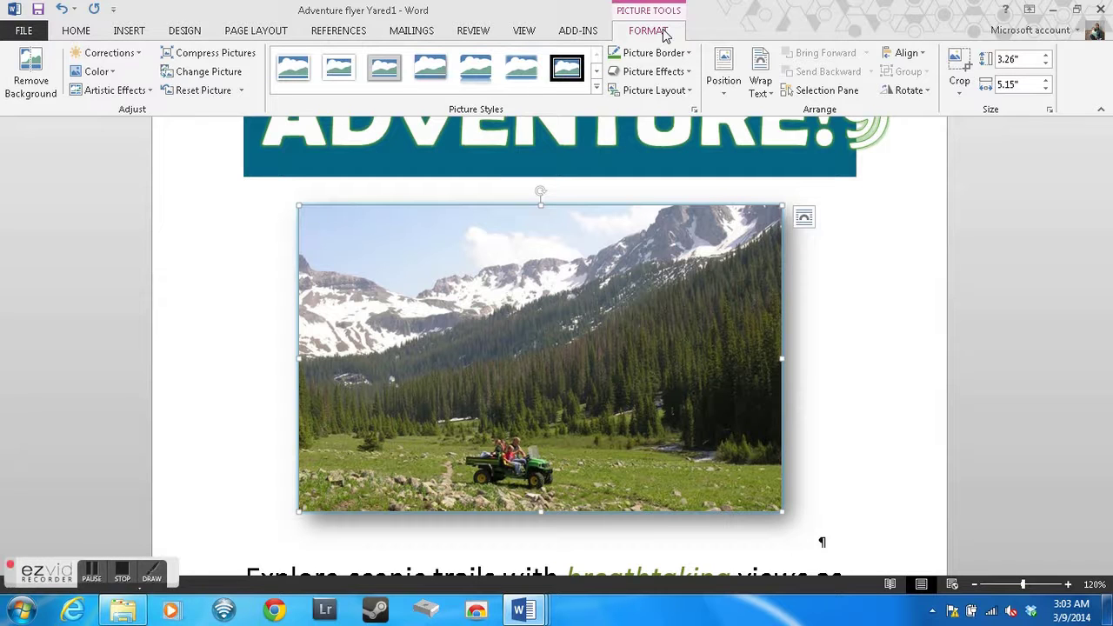
- Apply the first bevel in the second row of bevel presets to the mountain picture and save the document
{"action": "left_click", "coordinate": [657, 75]}
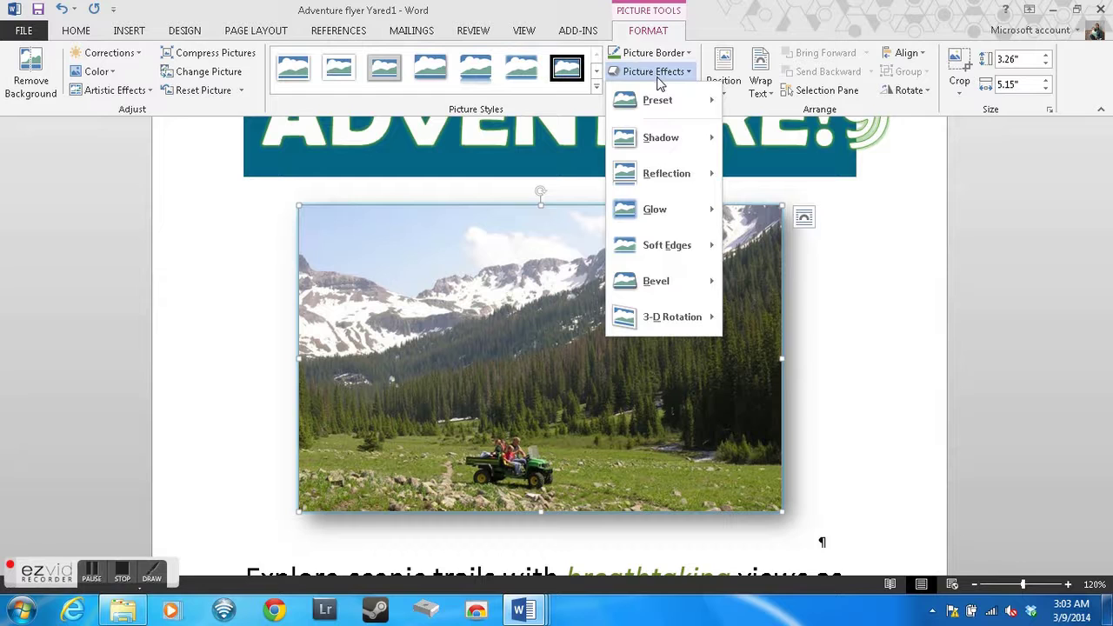
{"action": "mouse_move", "coordinate": [696, 290]}
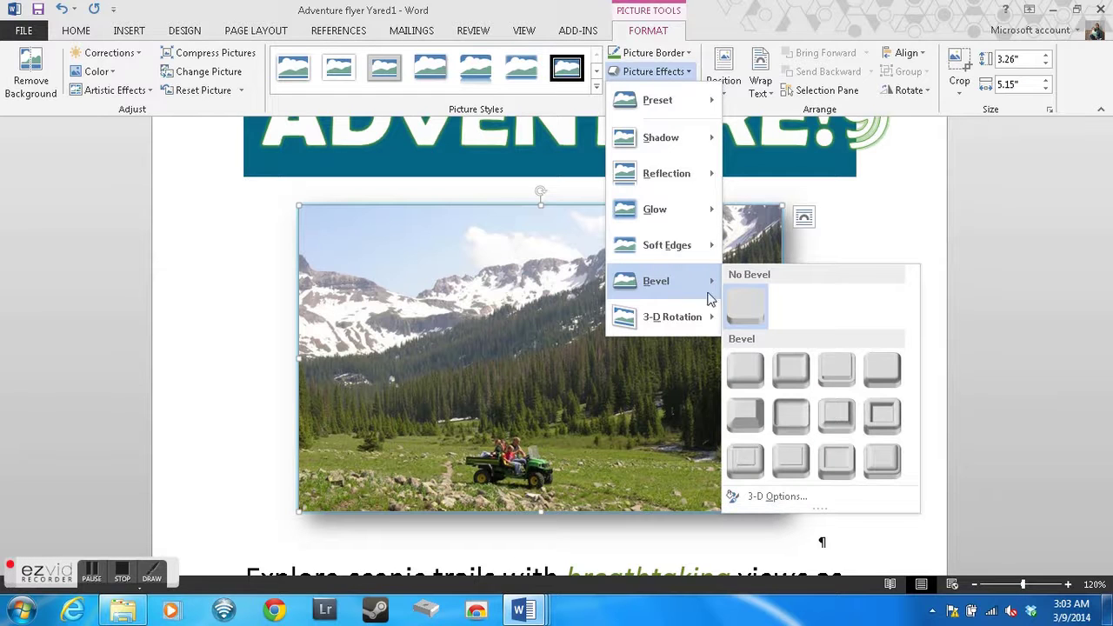
{"action": "left_click", "coordinate": [748, 416]}
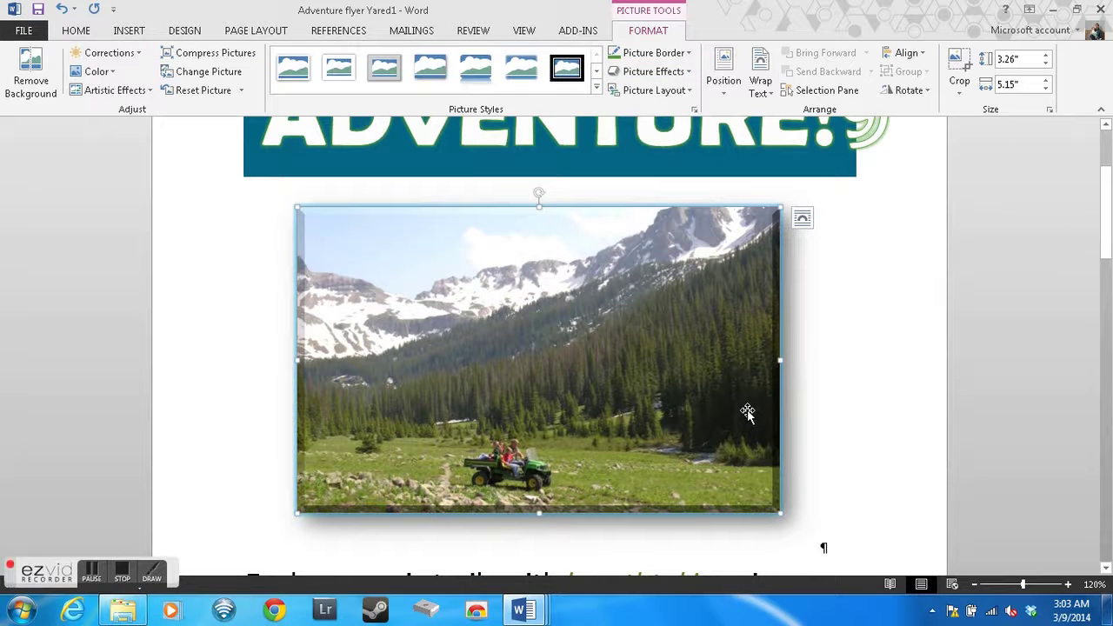
{"action": "left_click", "coordinate": [829, 340]}
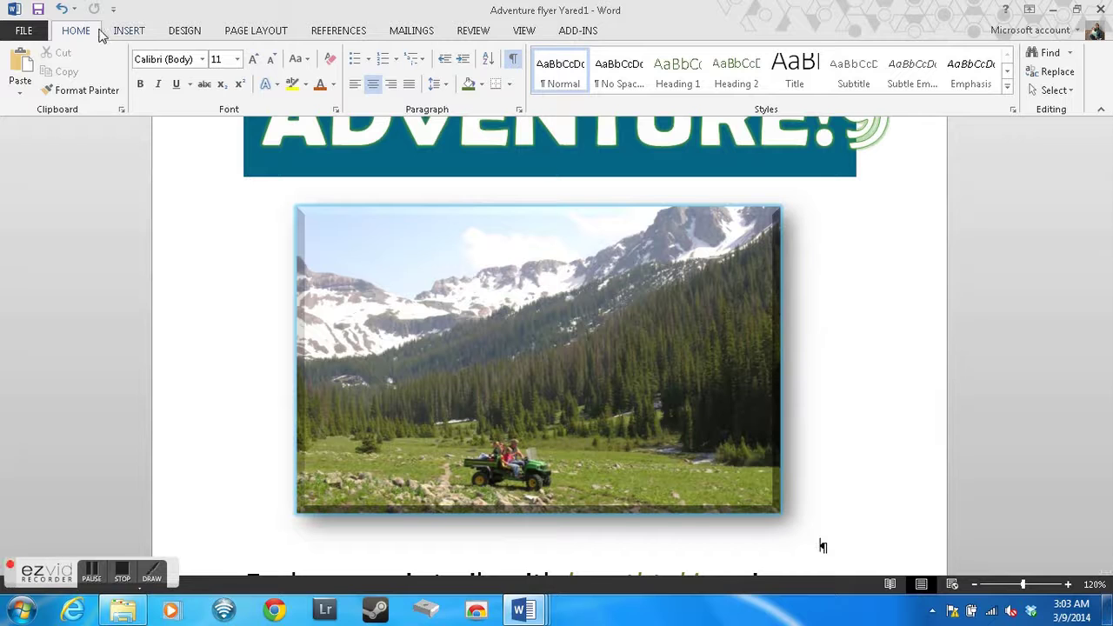
{"action": "left_click", "coordinate": [38, 11]}
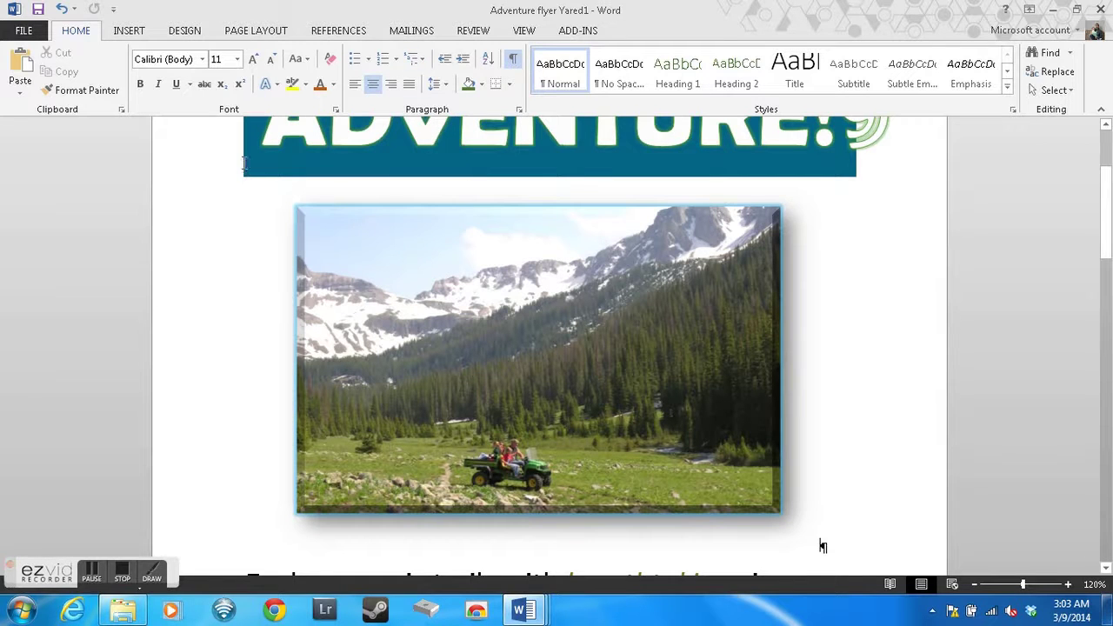
- Add a Box page border to the whole document with the finely dotted line style, a light green colour and 4 ½ pt width
{"action": "left_click", "coordinate": [186, 35]}
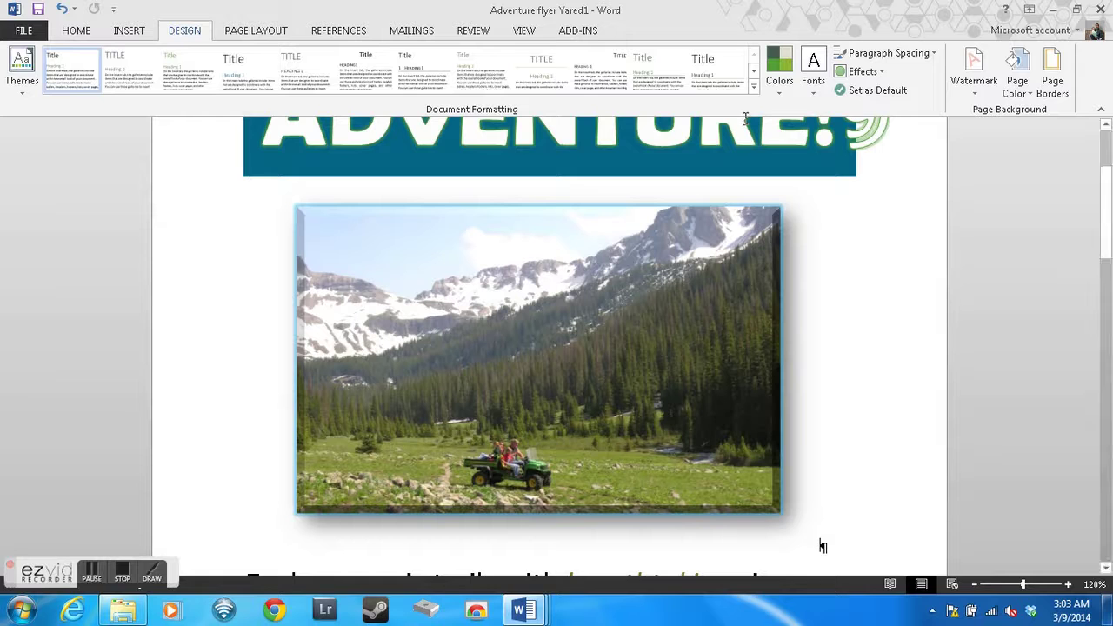
{"action": "left_click", "coordinate": [1053, 83]}
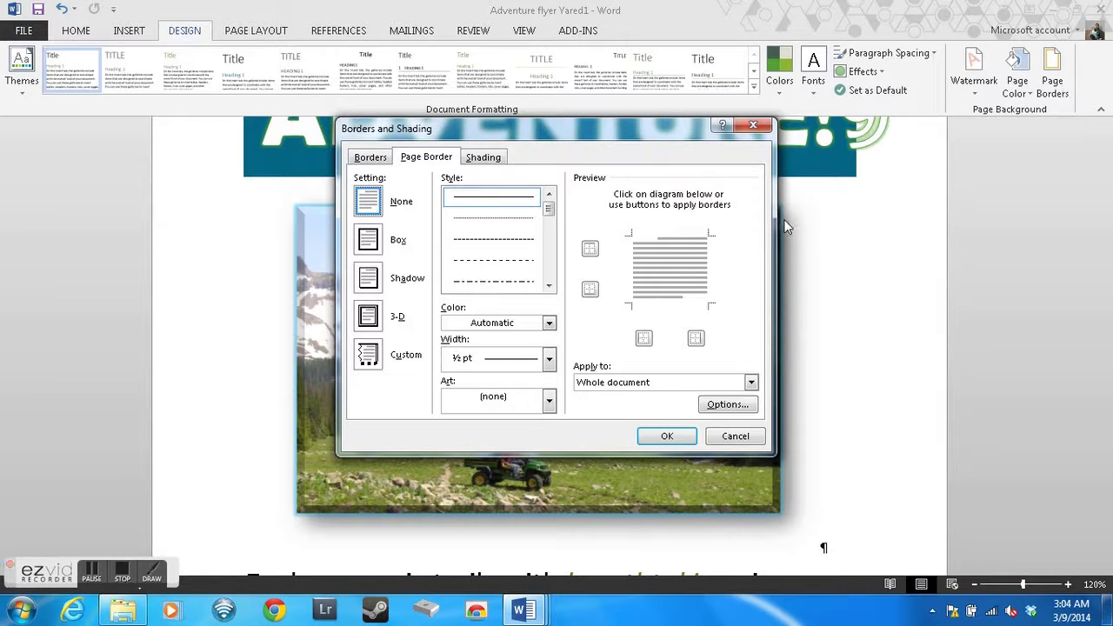
{"action": "left_click", "coordinate": [502, 223]}
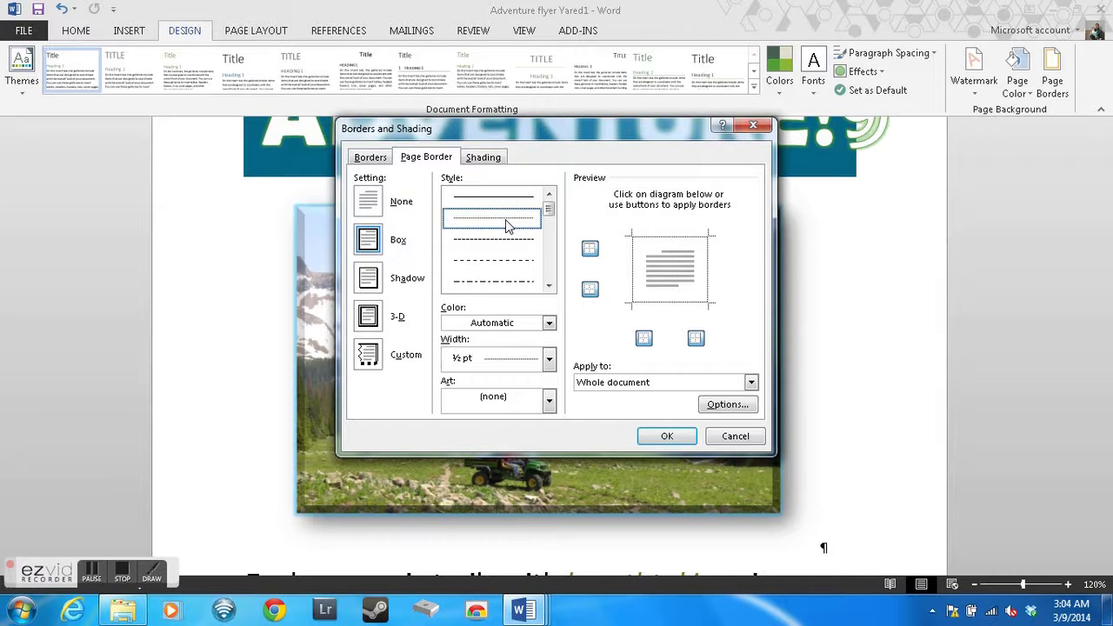
{"action": "left_click", "coordinate": [550, 324]}
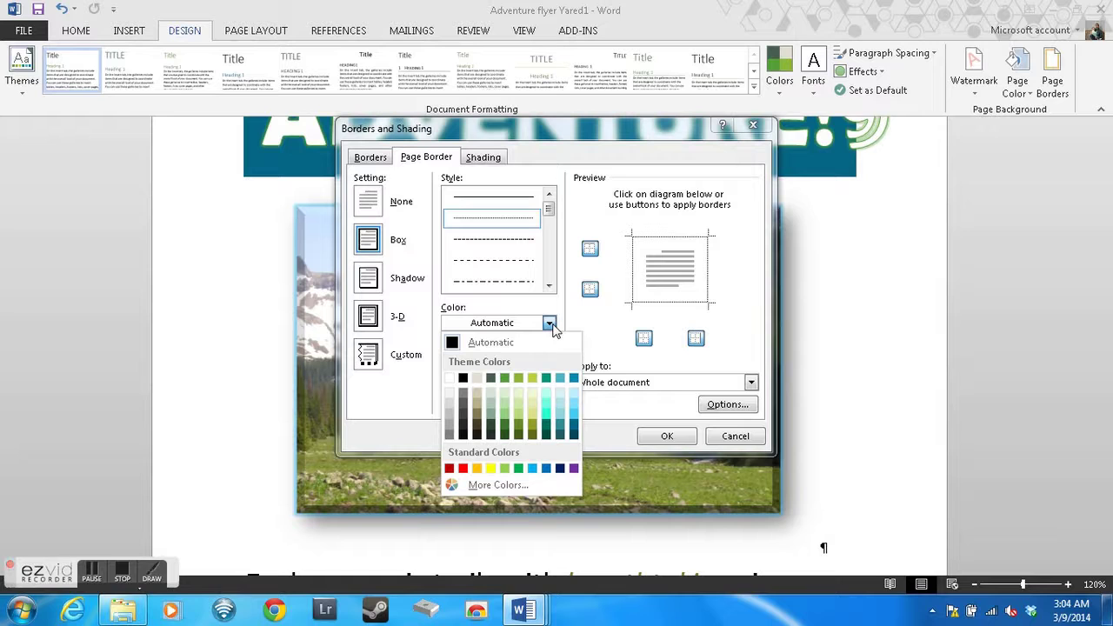
{"action": "left_click", "coordinate": [521, 393]}
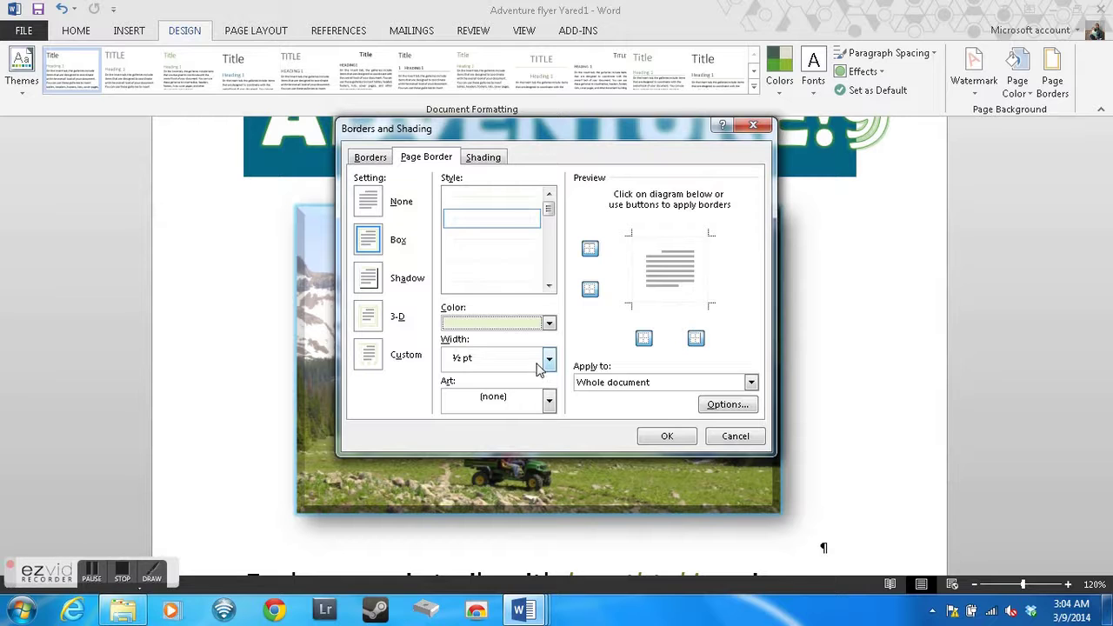
{"action": "left_click", "coordinate": [537, 369]}
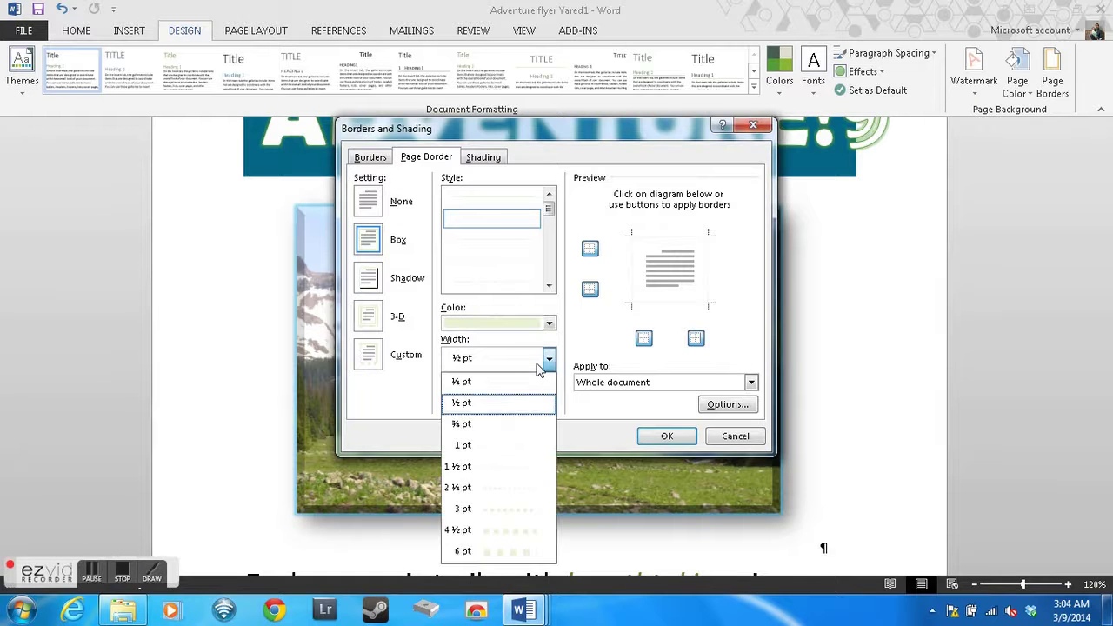
{"action": "left_click", "coordinate": [496, 531]}
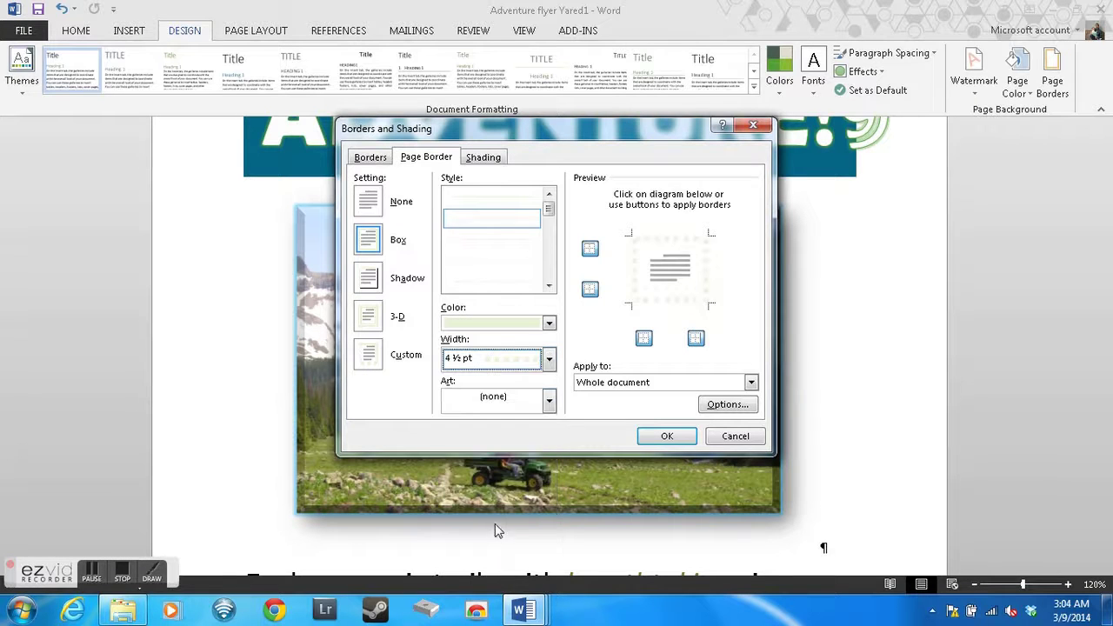
{"action": "left_click", "coordinate": [665, 439]}
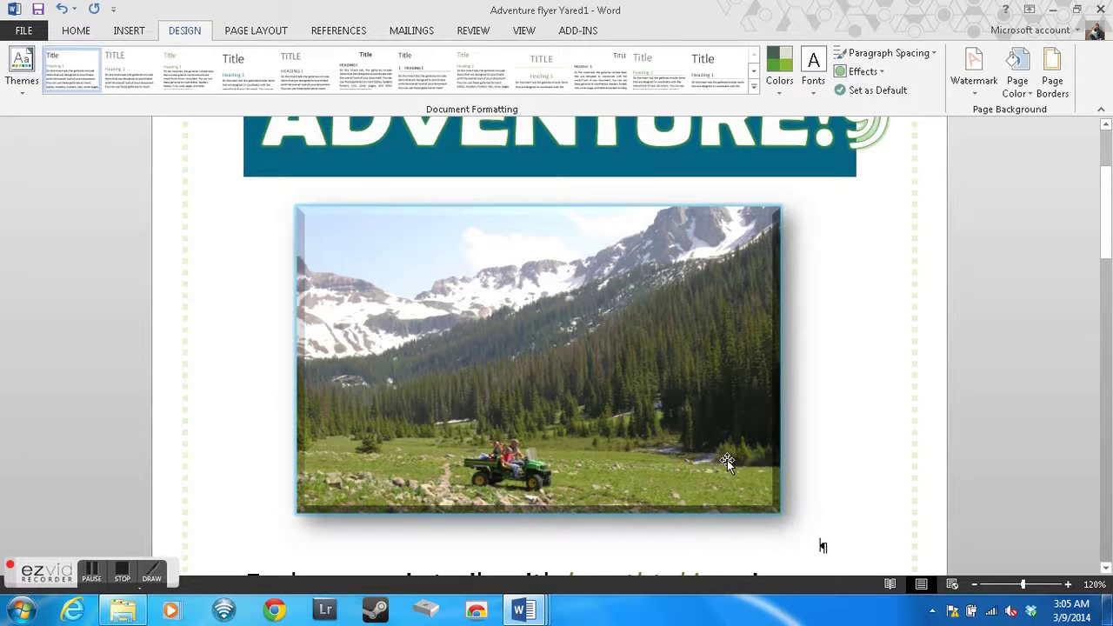
- Set the spacing before the mountain picture's paragraph to 12 pt
{"action": "left_click", "coordinate": [554, 155]}
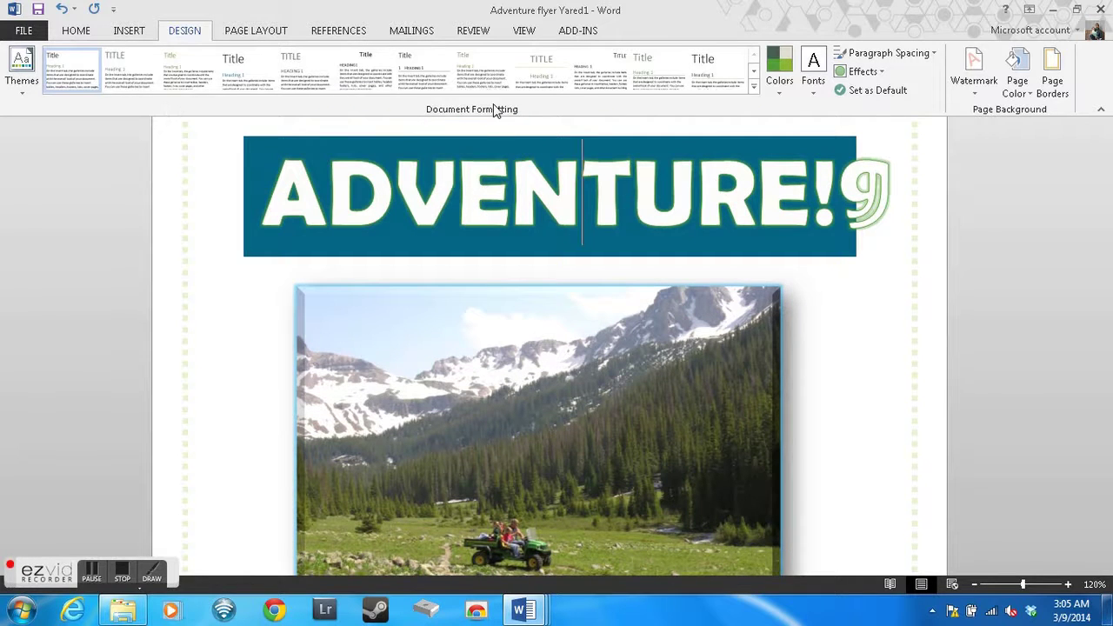
{"action": "left_click", "coordinate": [255, 33]}
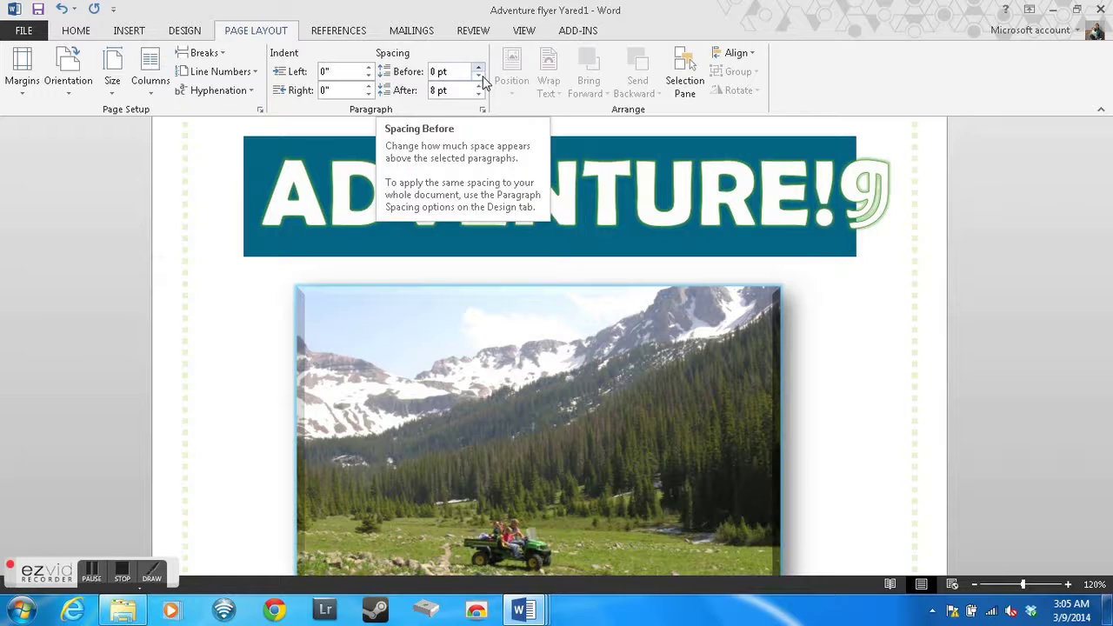
{"action": "left_click", "coordinate": [567, 374]}
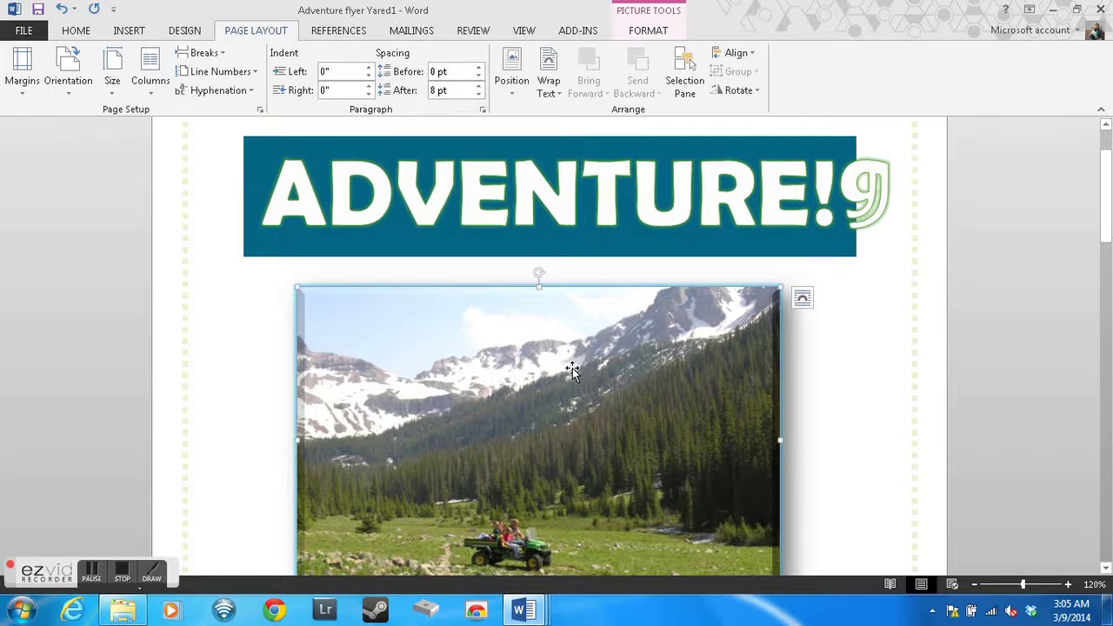
{"action": "left_click", "coordinate": [479, 68]}
{"action": "left_click", "coordinate": [480, 68]}
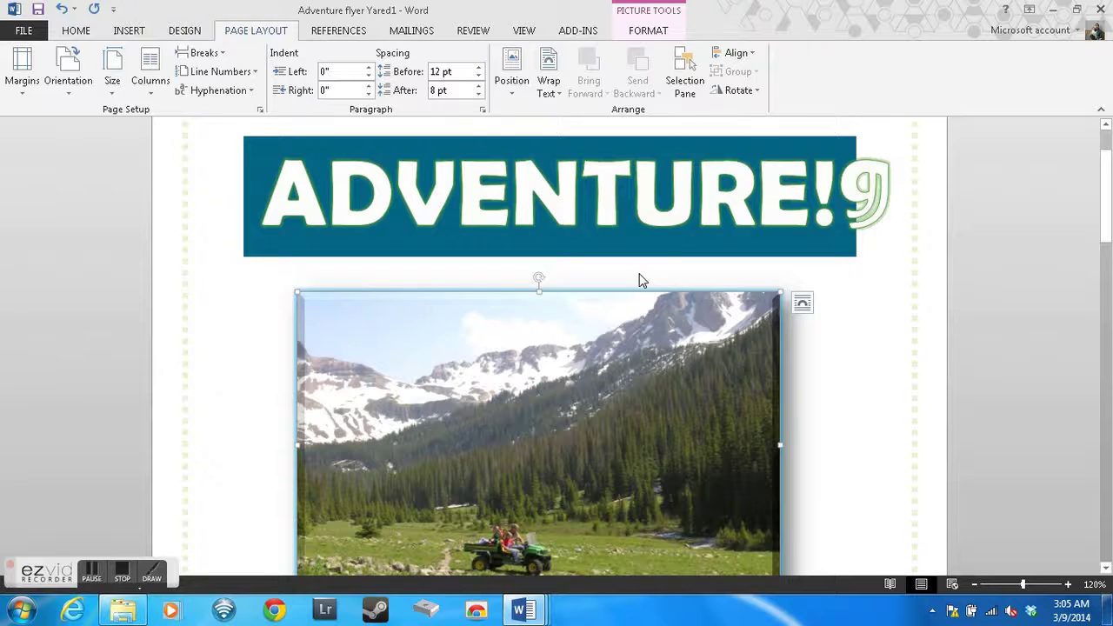
{"action": "scroll", "coordinate": [639, 280], "scroll_direction": "down", "scroll_amount": 6}
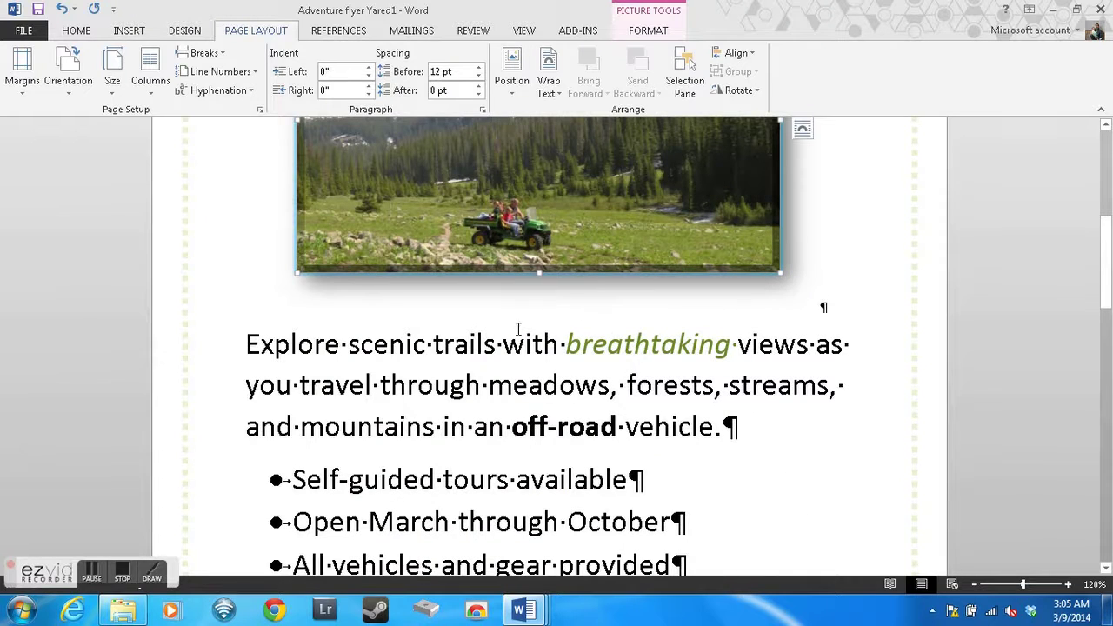